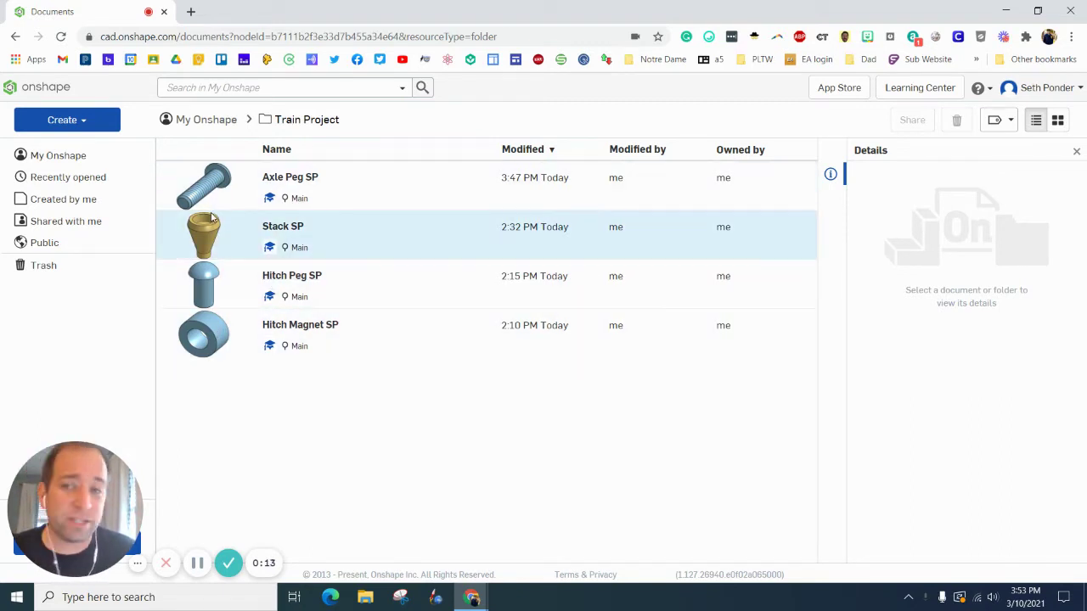
Step: Create a new Onshape document named 'Linkage Peg SP'
left_click(89, 122)
left_click(66, 147)
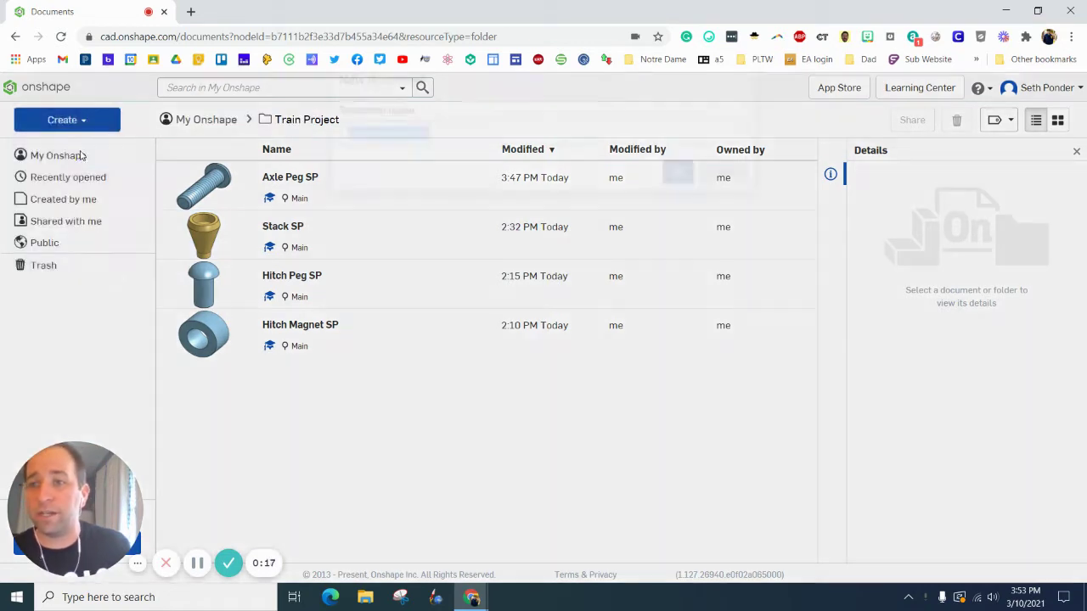
type("Lin")
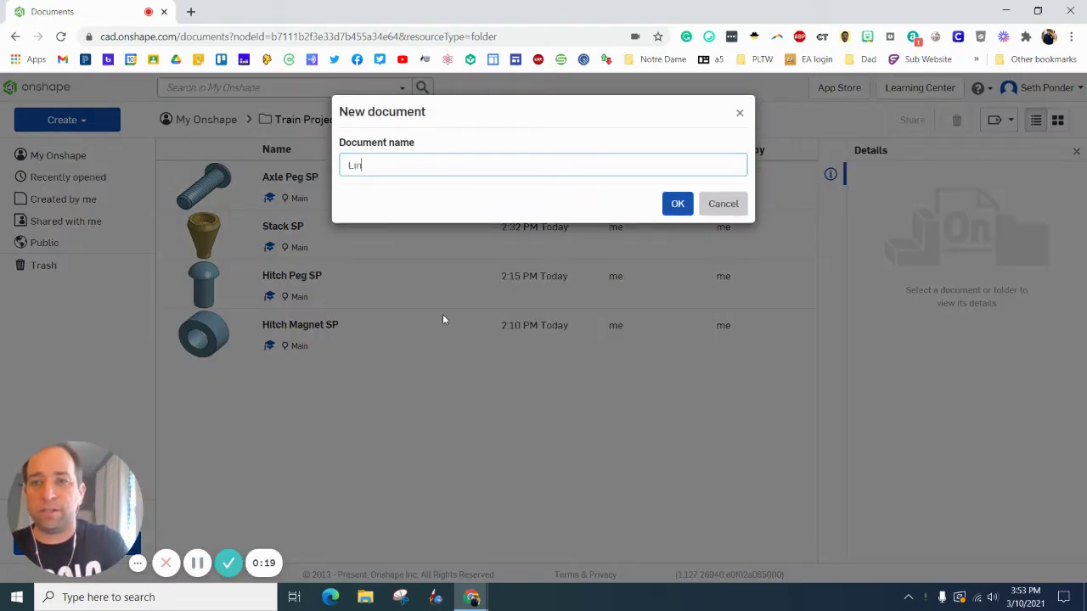
type("kage Peg SP")
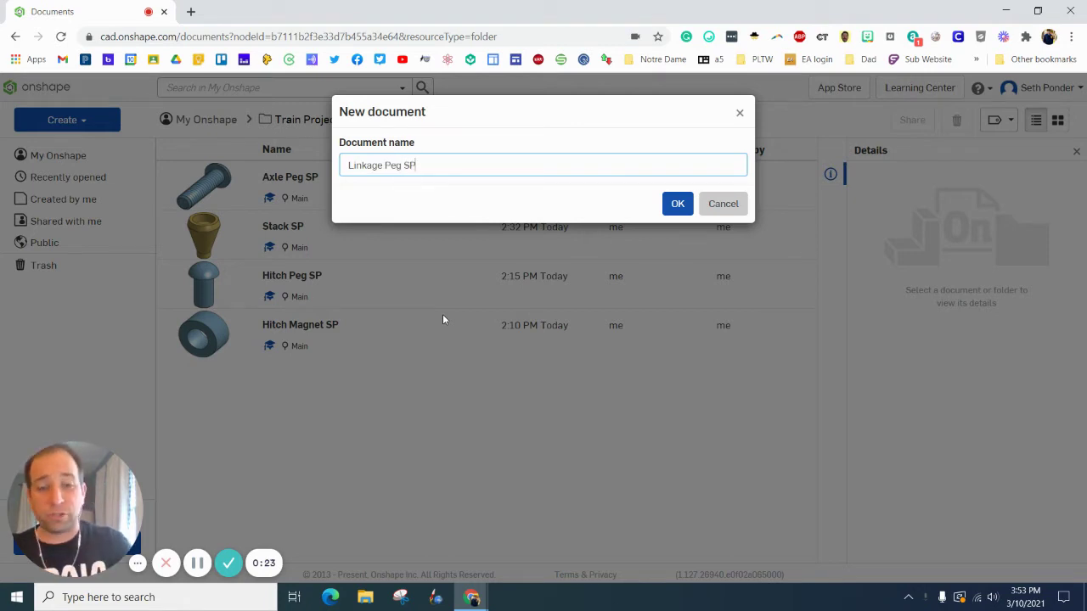
key("Return")
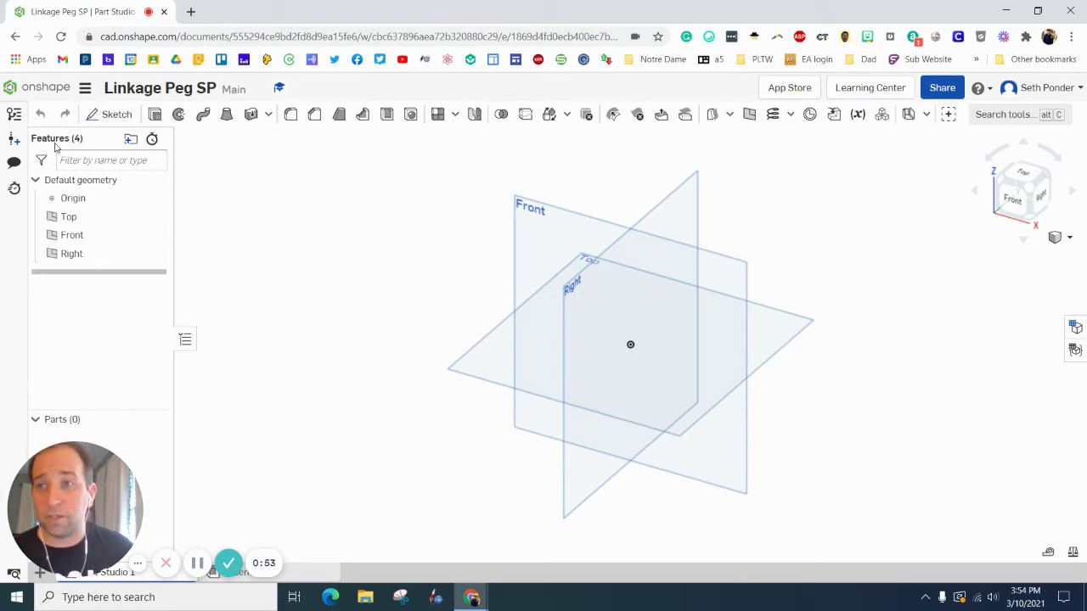
Step: Start a new sketch on the Front plane
left_click(116, 115)
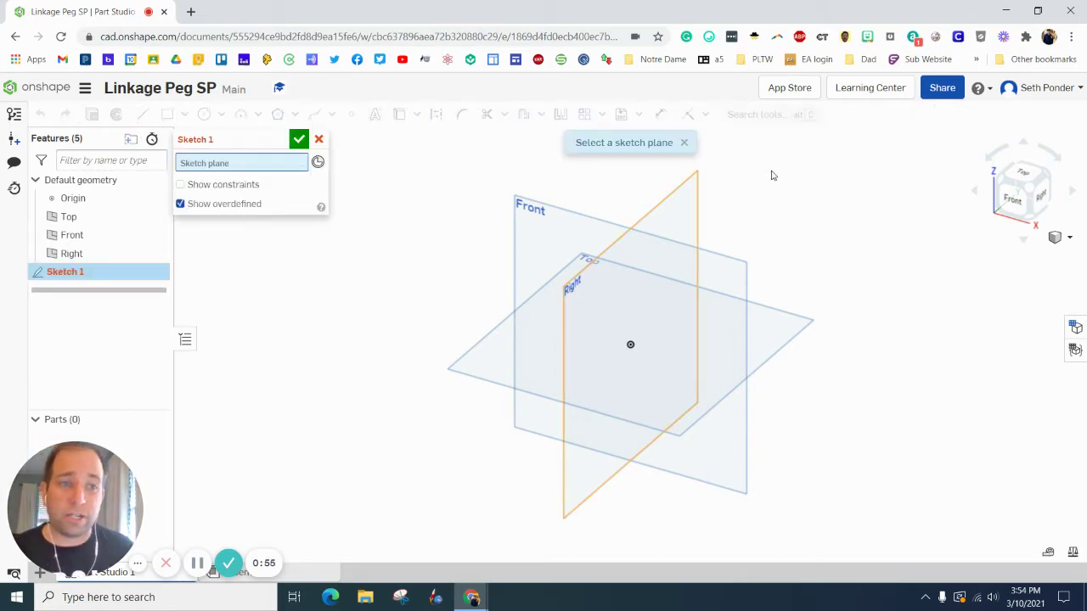
left_click(533, 217)
left_click(1018, 202)
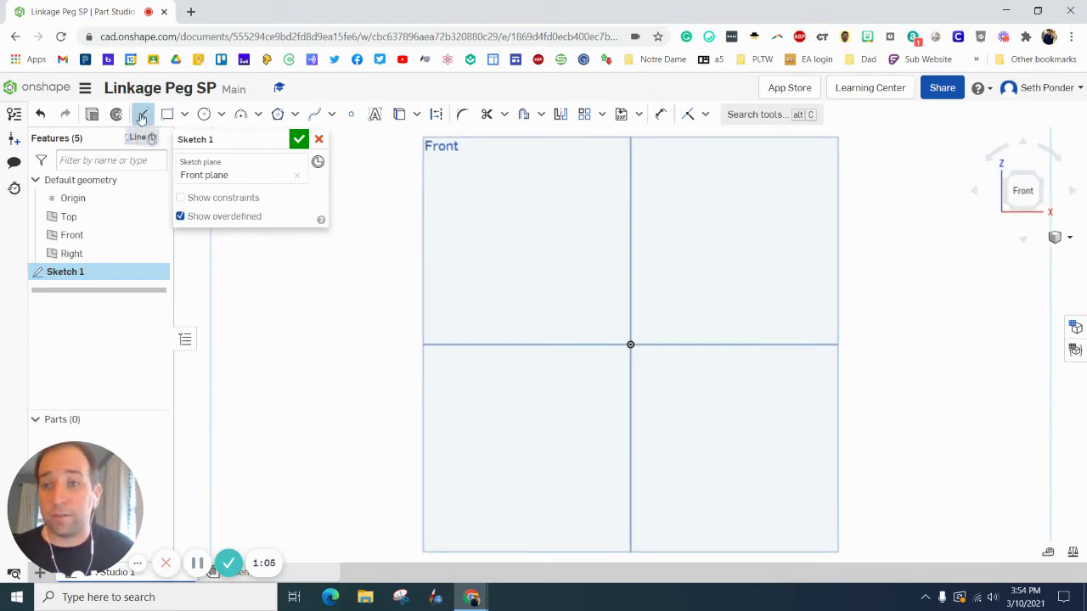
Step: Draw a vertical axis line up from the origin and a three-segment stepped profile beside it
left_click(142, 114)
left_click(630, 345)
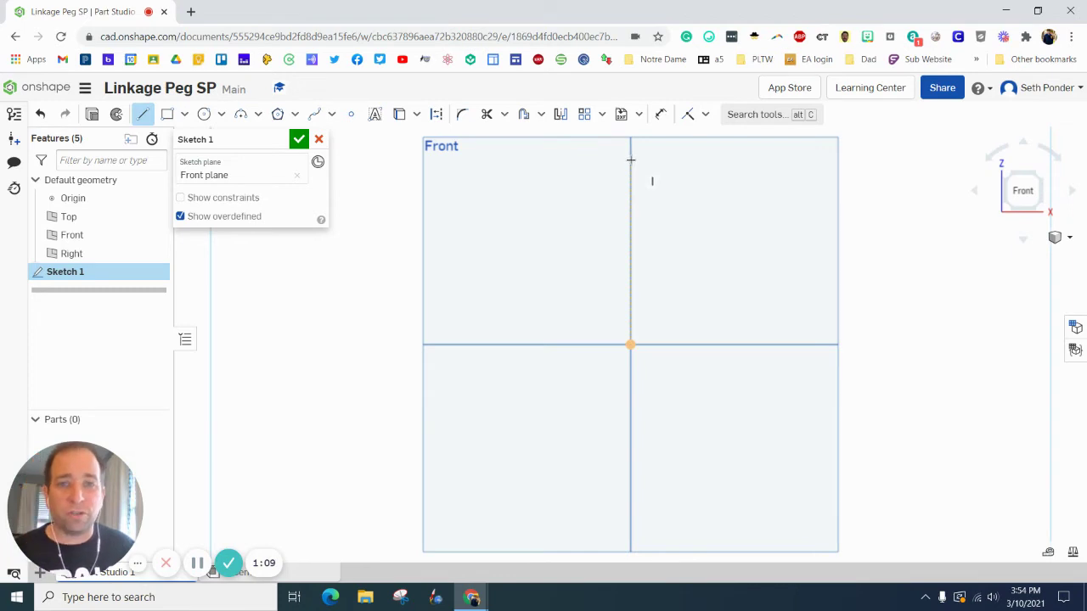
left_click(630, 159)
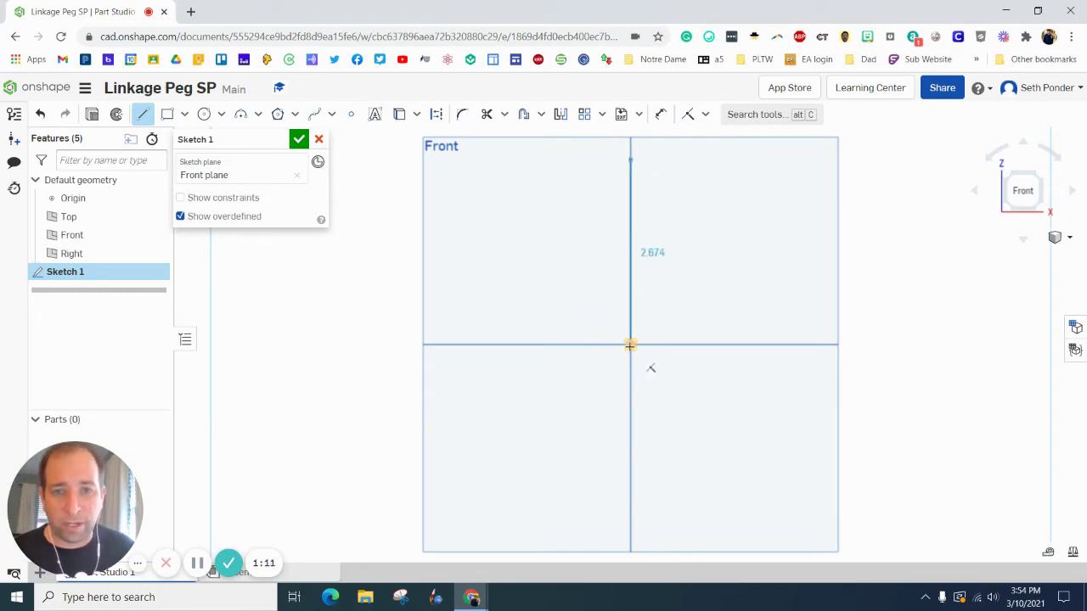
left_click(631, 345)
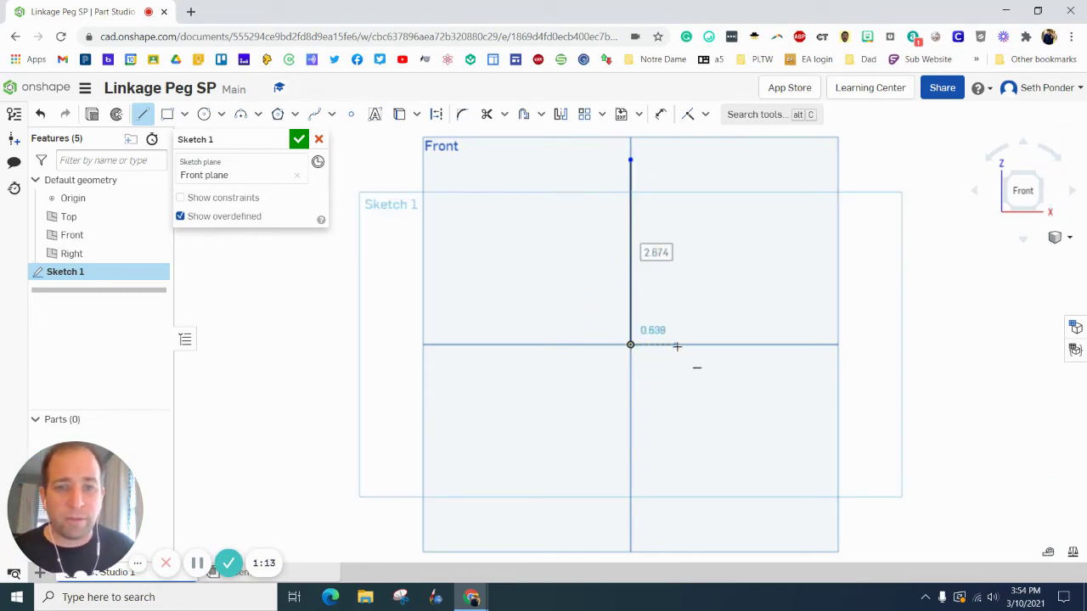
left_click(679, 345)
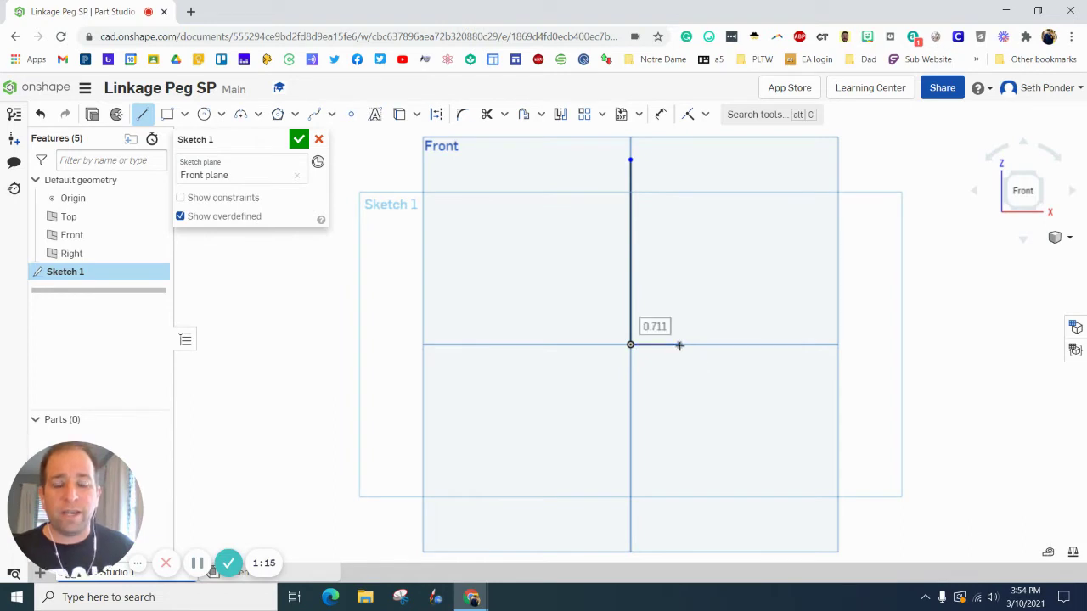
left_click(680, 233)
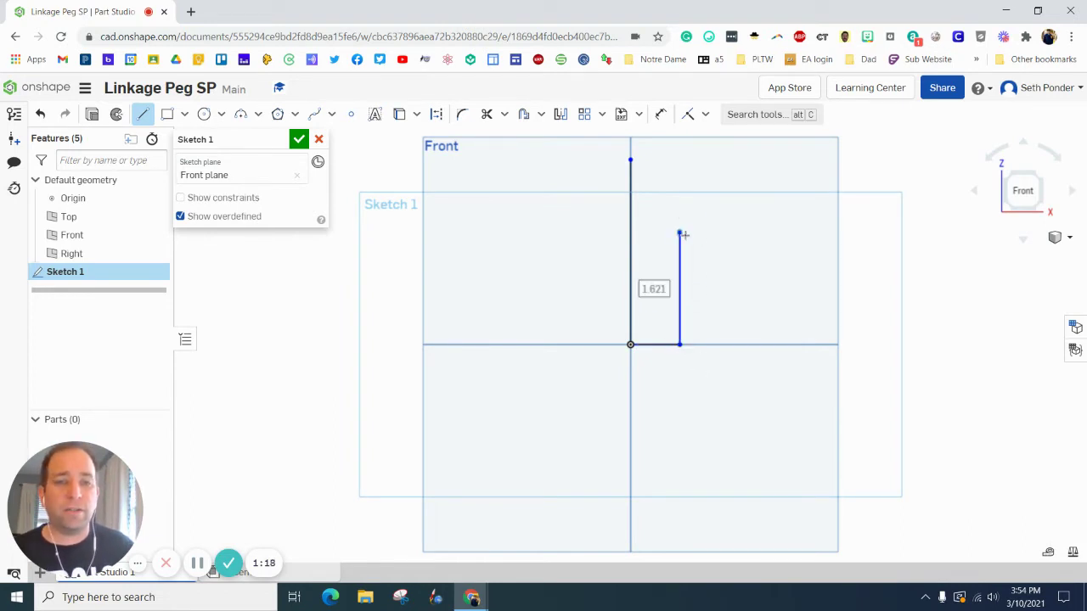
left_click(768, 233)
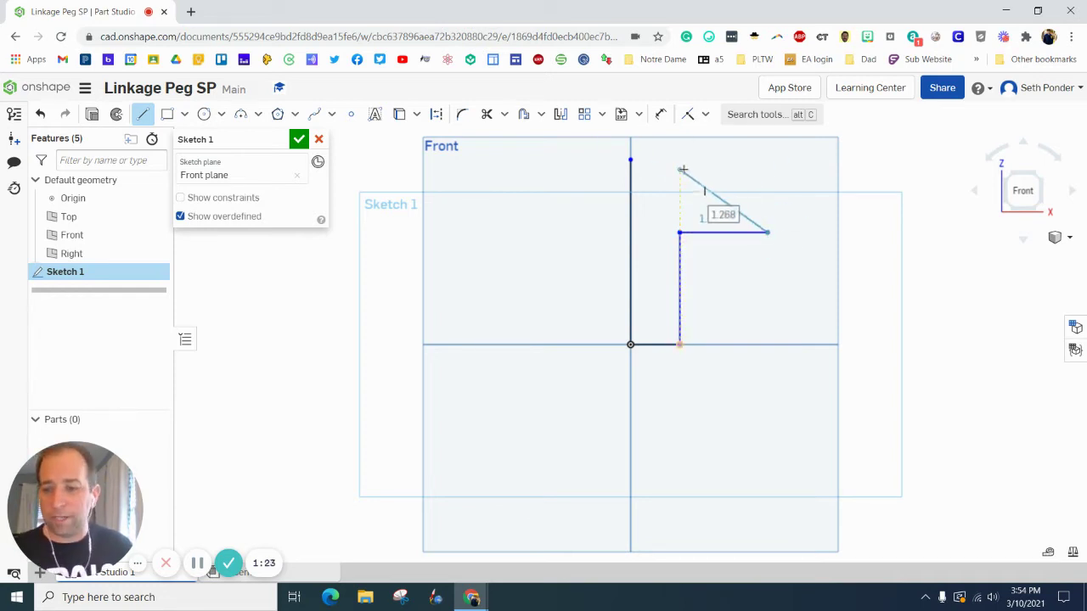
key("Escape")
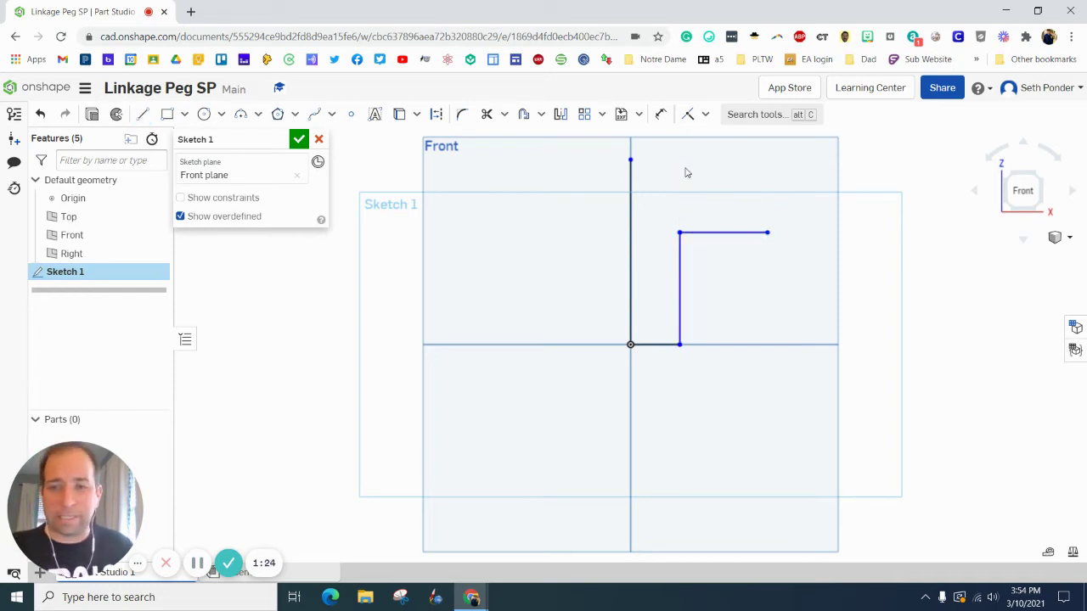
Step: Dimension the vertical axis line to 0.325 and the short vertical line to 0.25
left_click(663, 121)
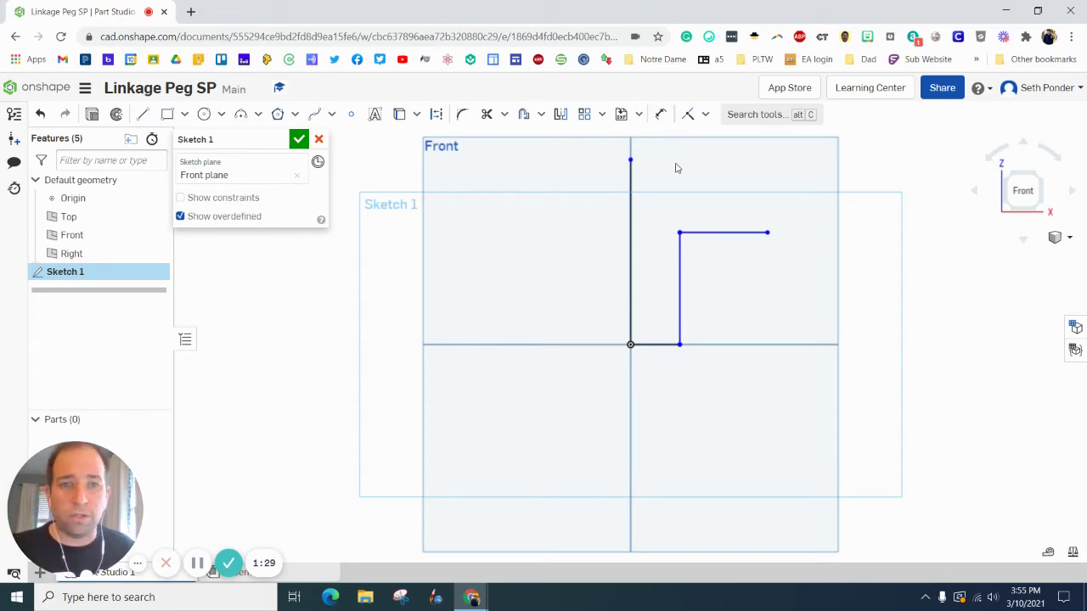
left_click(631, 202)
left_click(547, 237)
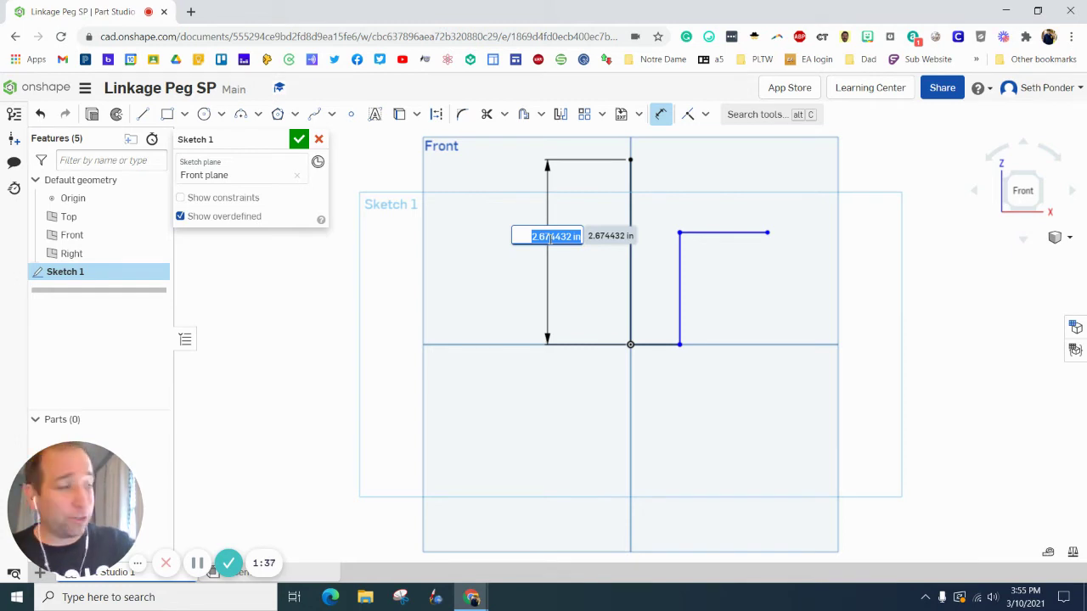
type(".325")
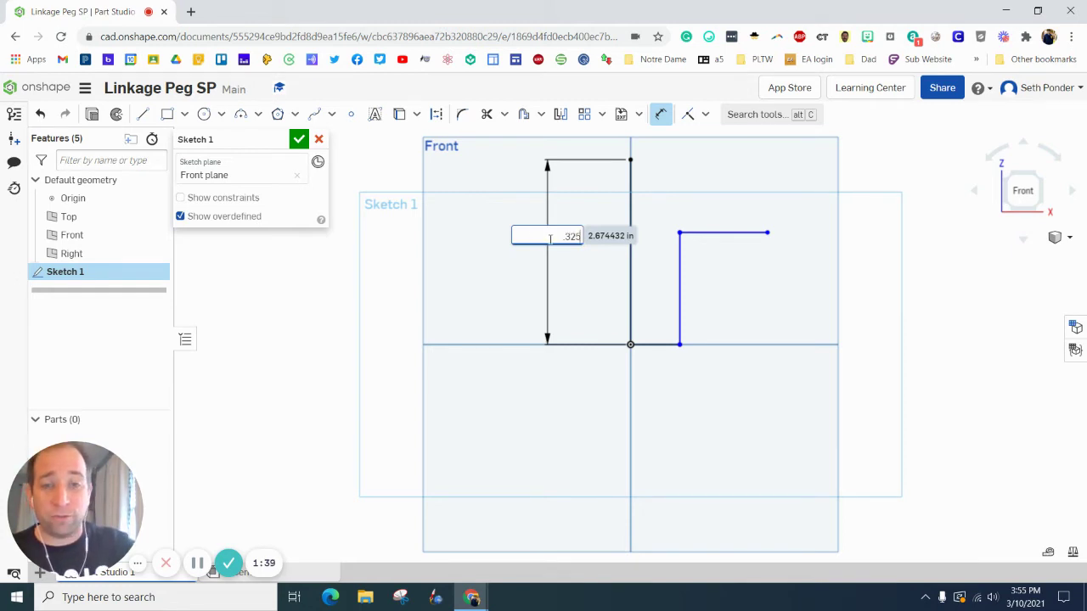
key("Return")
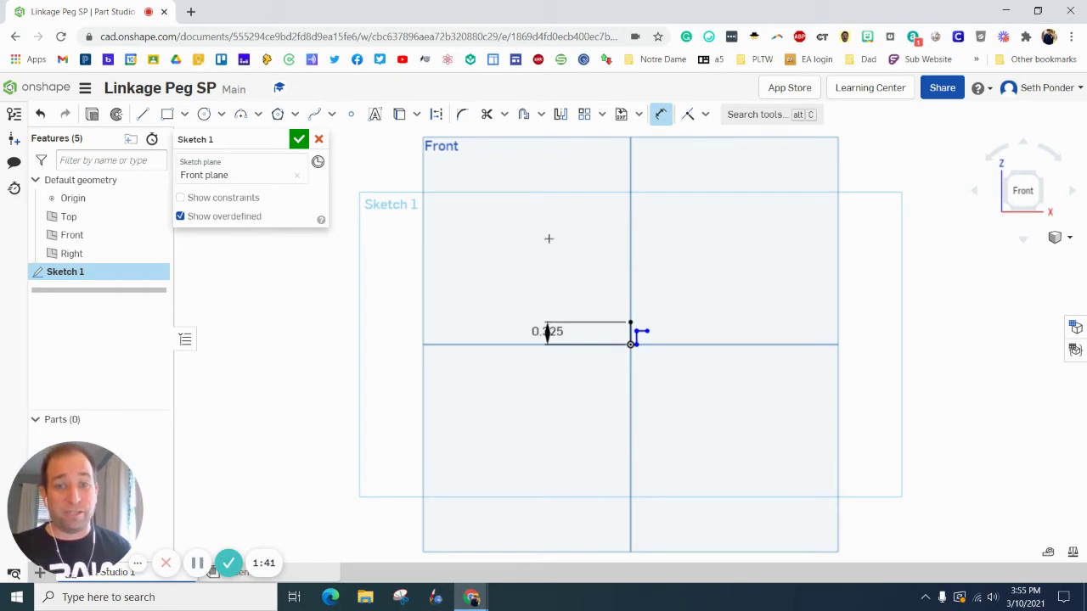
scroll(635, 332, "up", 5)
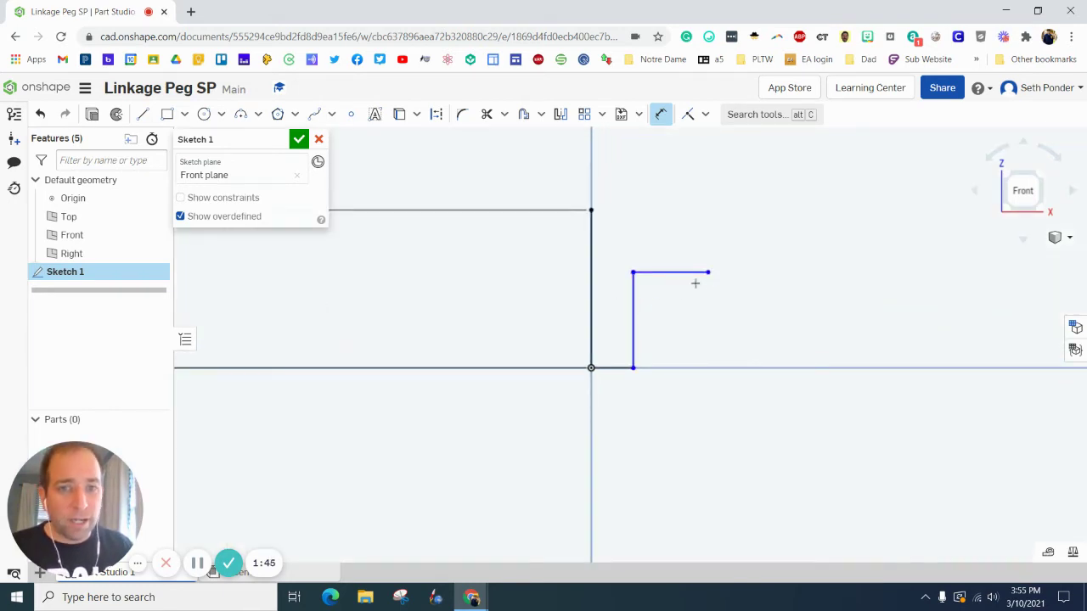
left_click(633, 310)
left_click(664, 321)
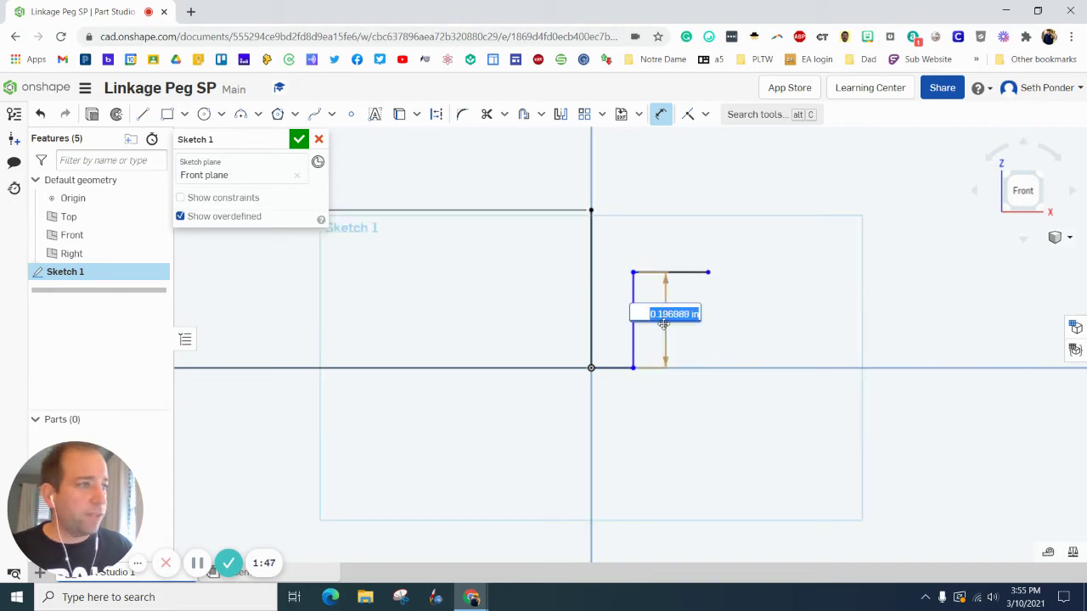
type("25")
key("Return")
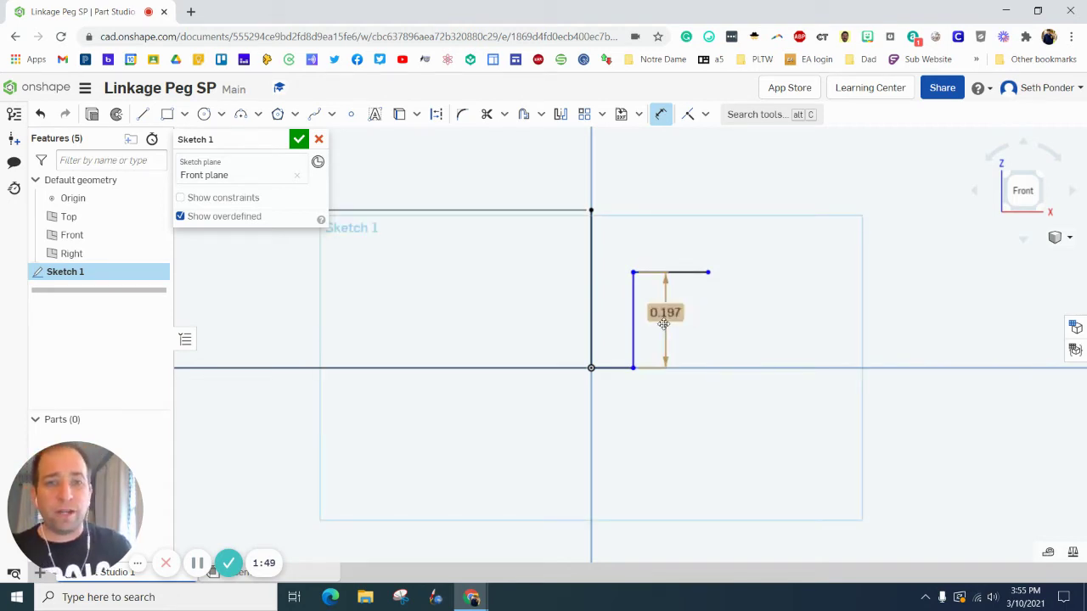
Step: Set the stem offset to .0625/2 and the top ledge to .1562 from the axis
left_click(612, 369)
left_click(612, 426)
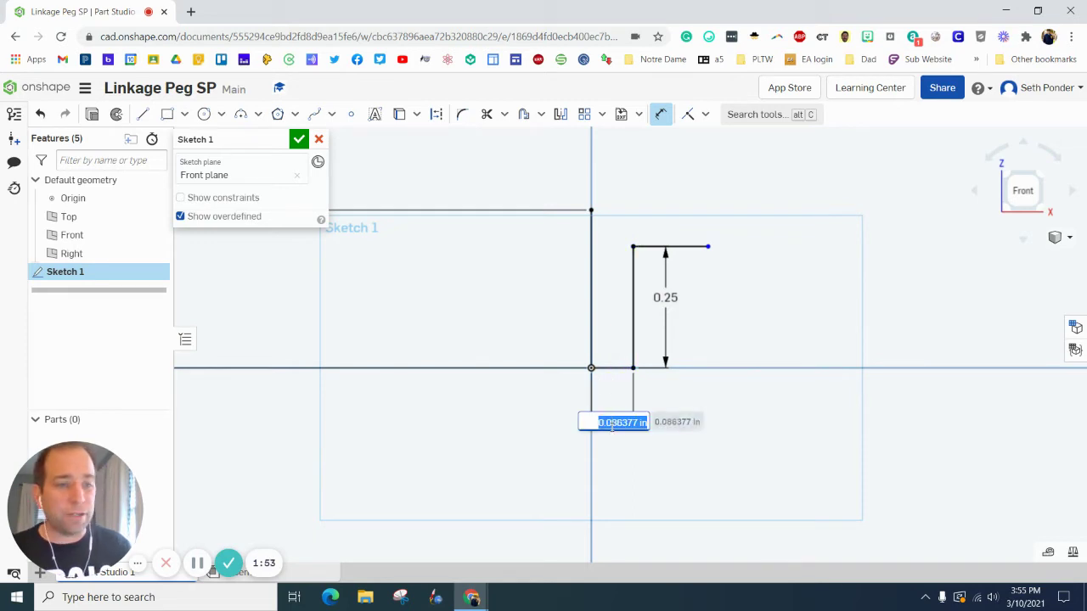
key("BackSpace")
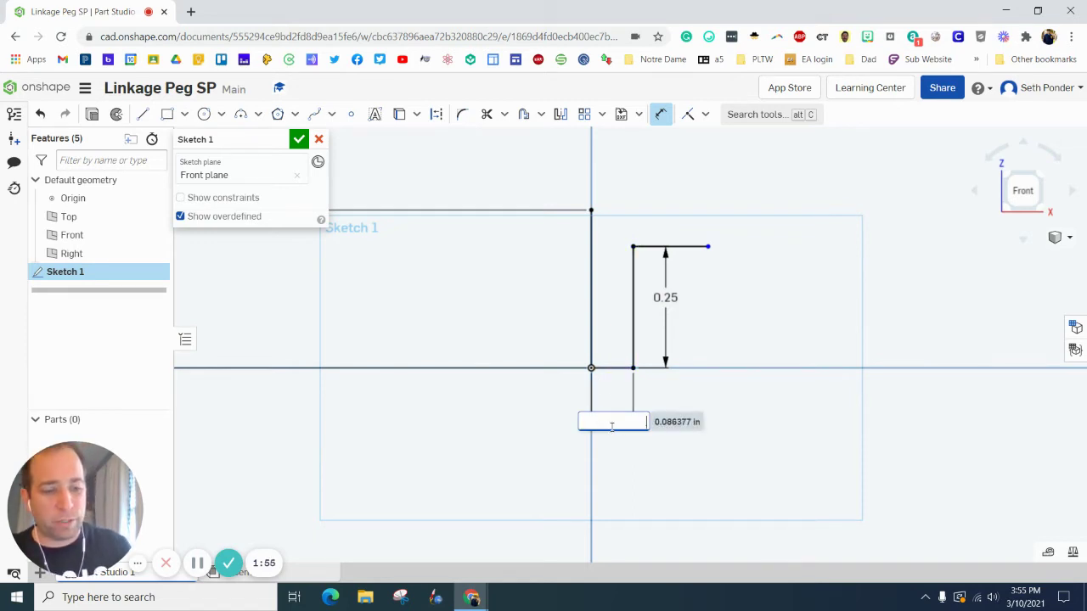
type("0625")
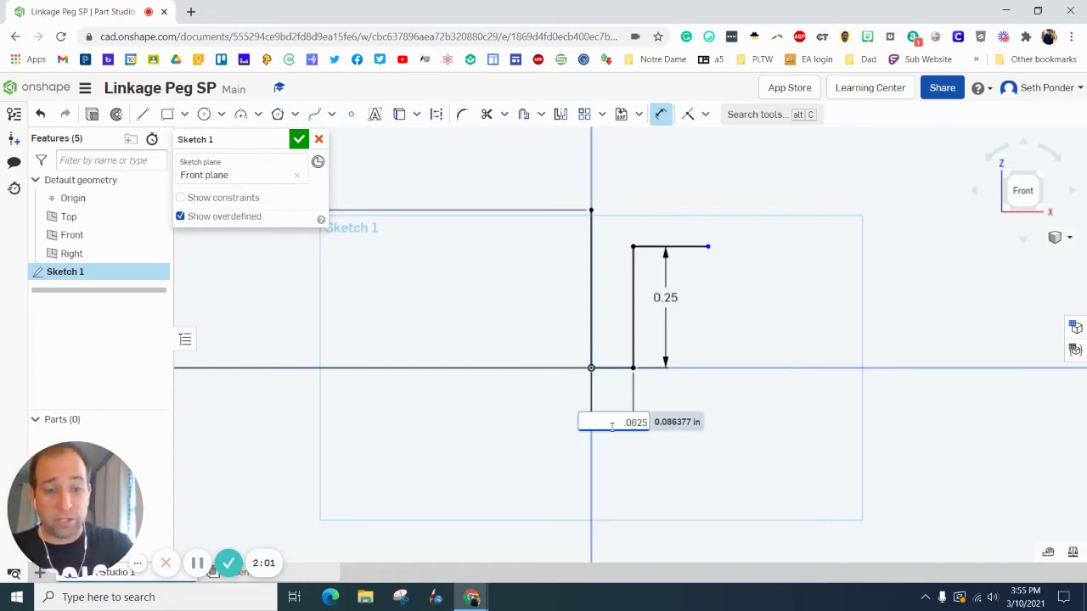
type("/2")
key("Return")
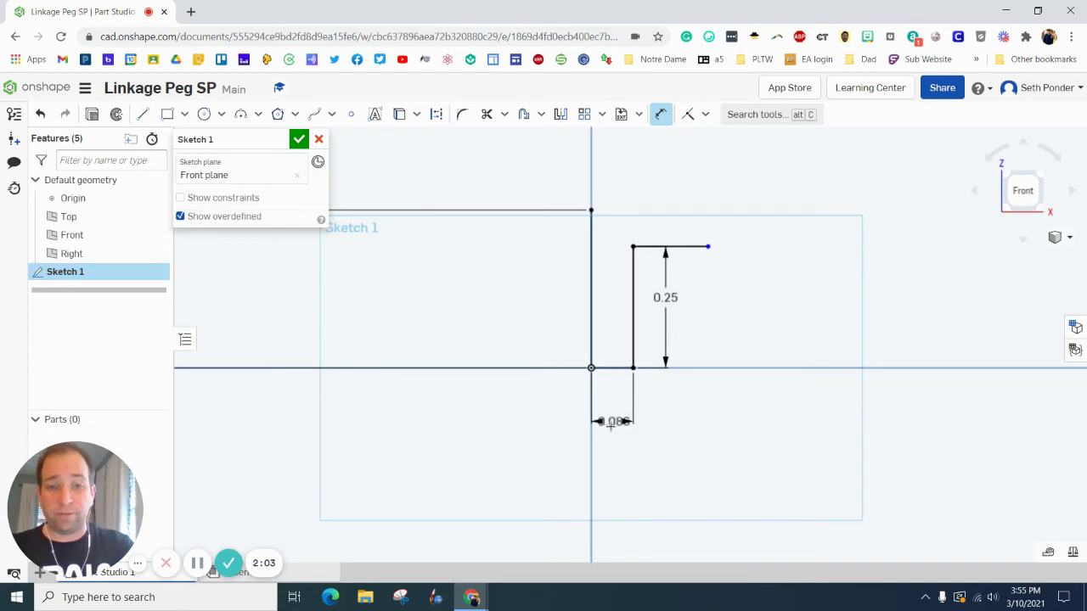
left_click(709, 247)
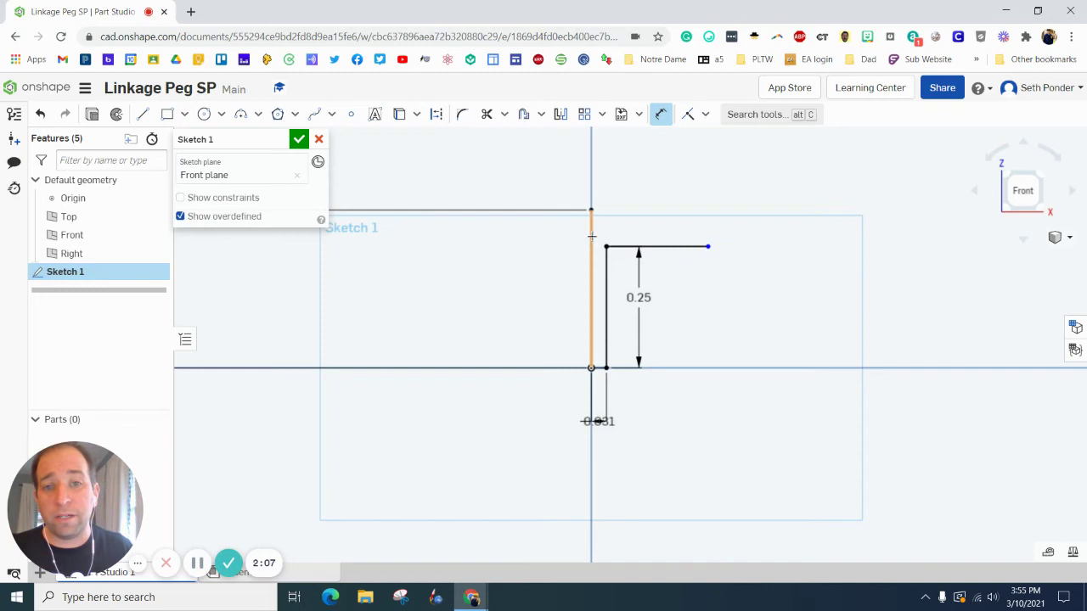
left_click(591, 236)
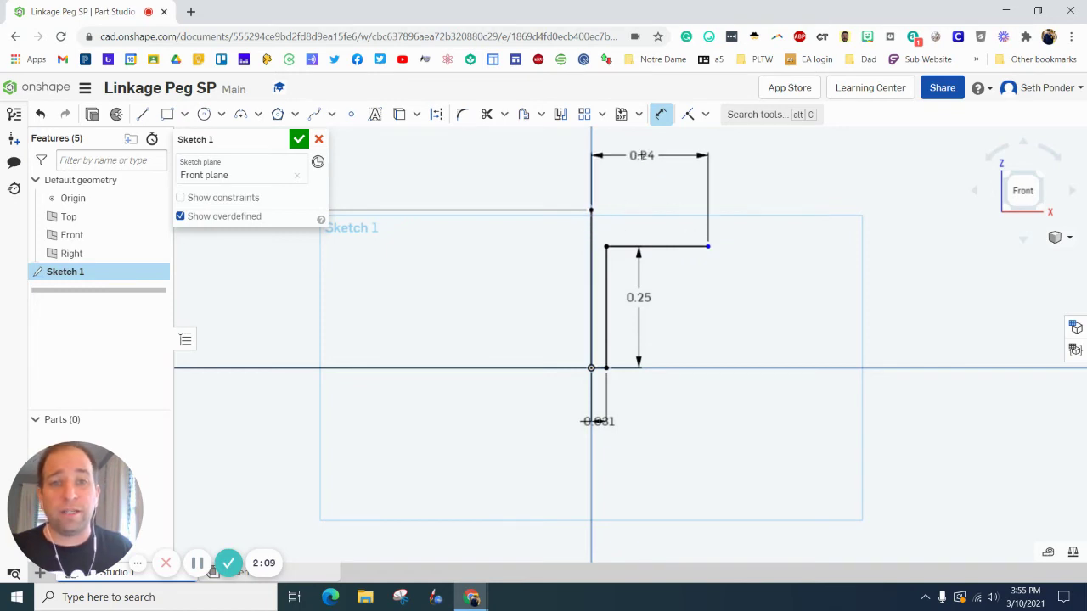
left_click(647, 156)
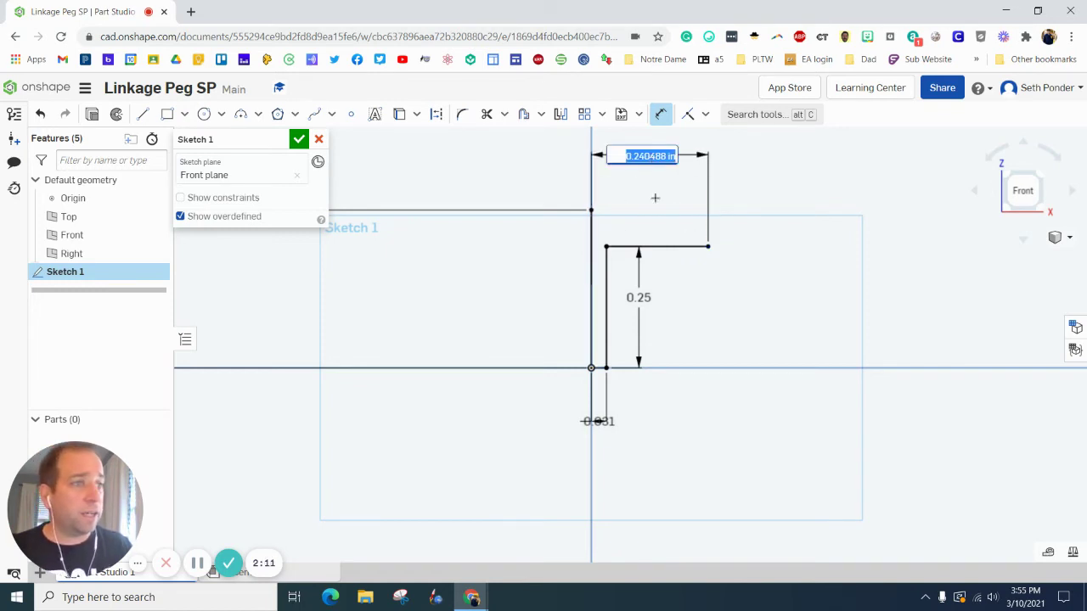
type(".156")
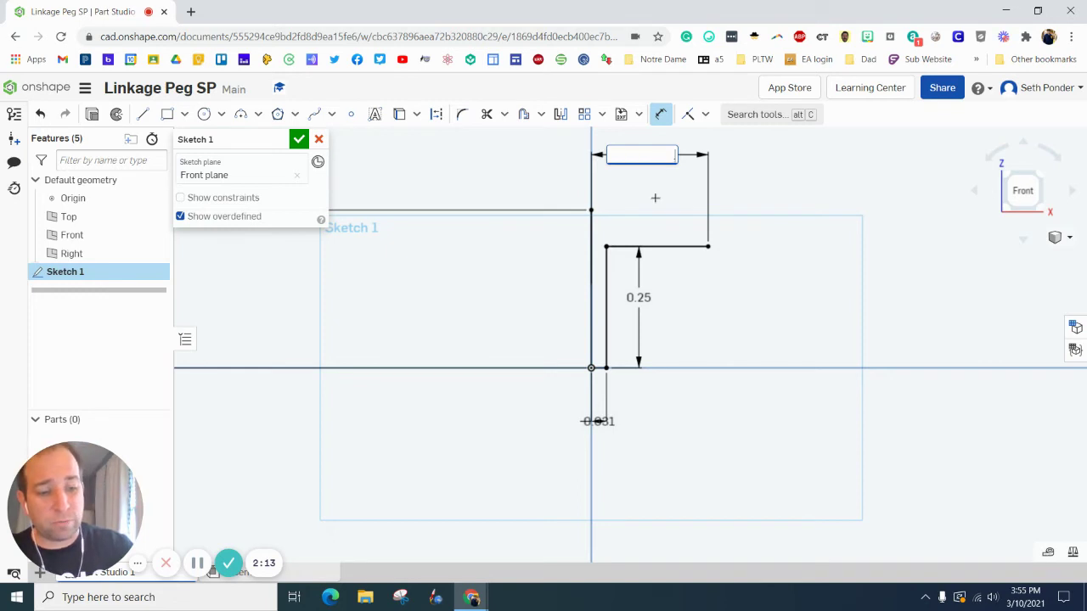
type("2")
key("Return")
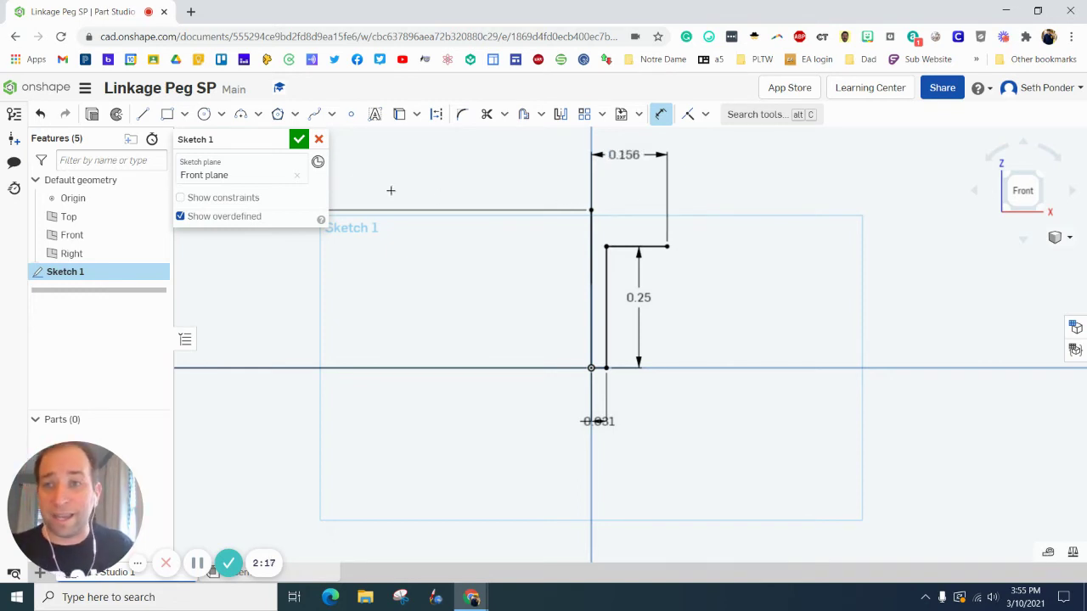
Step: Draw a three-point cap arc from the axis top to the top line's end
left_click(241, 117)
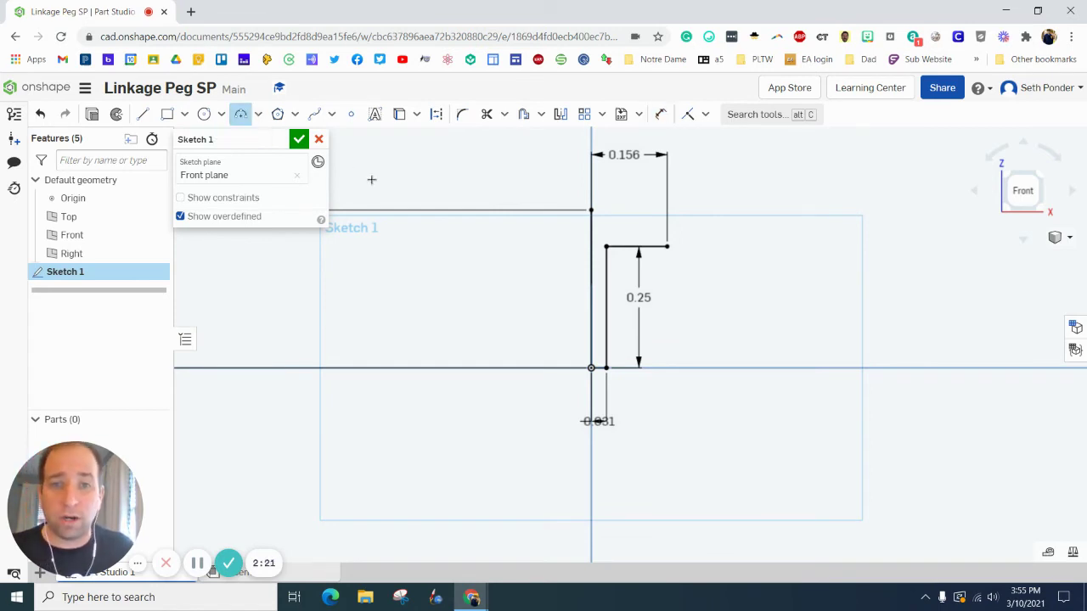
left_click(591, 209)
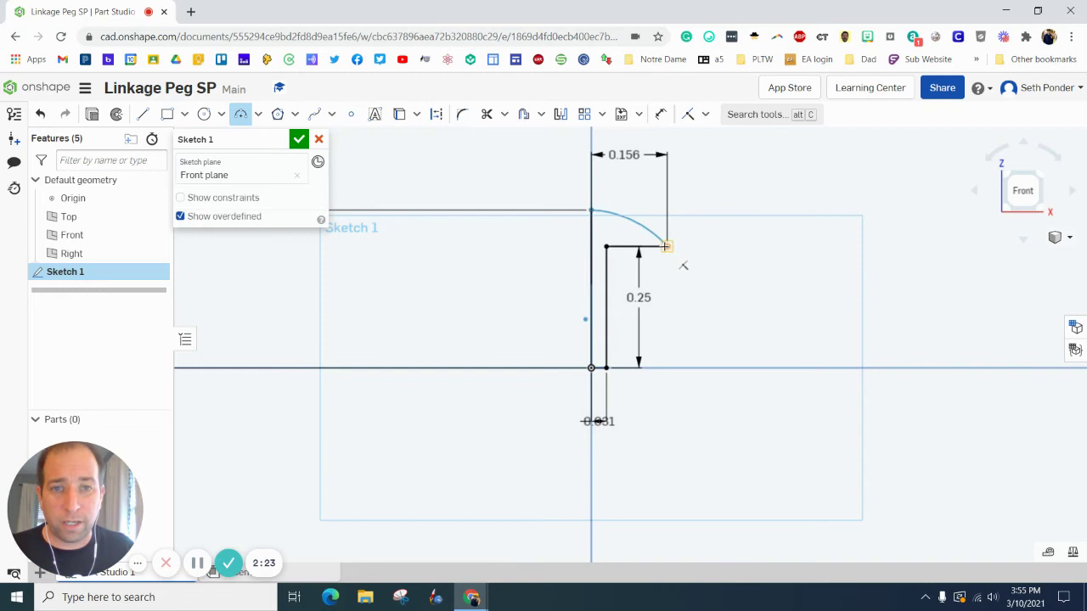
left_click(667, 246)
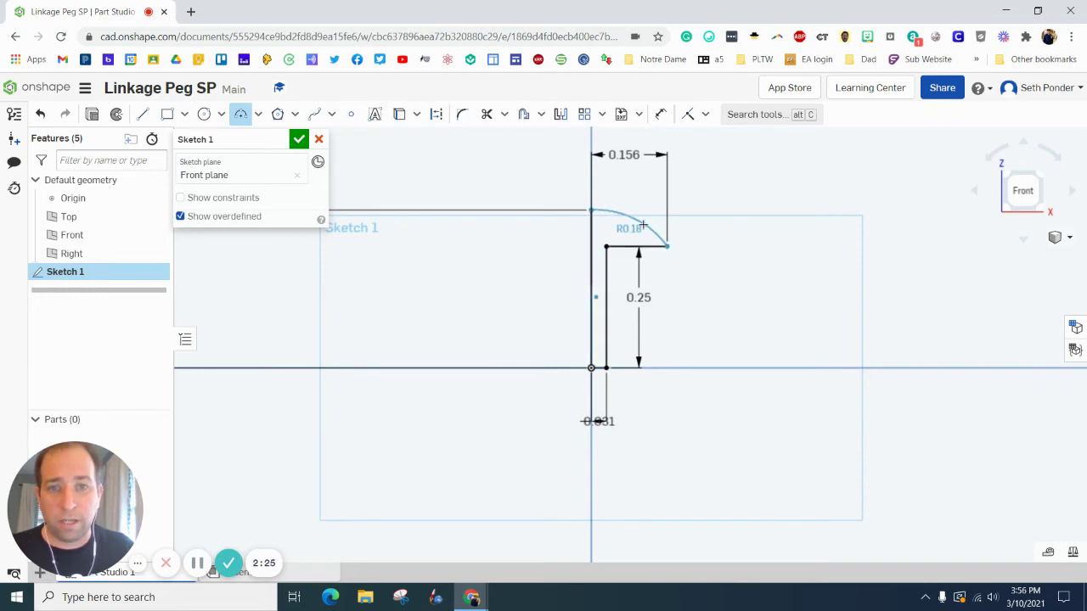
left_click(658, 187)
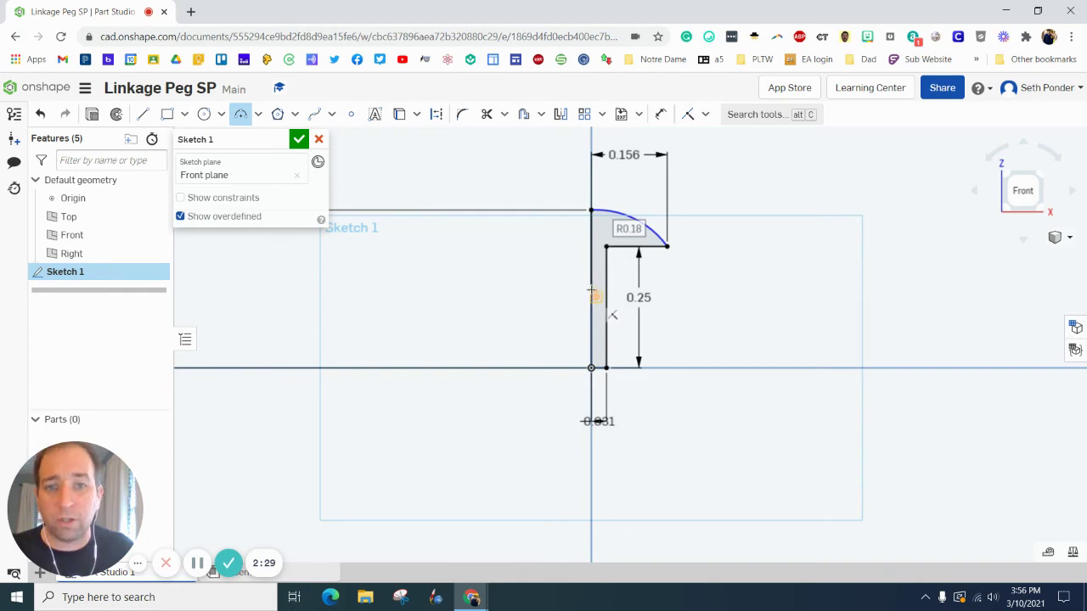
Step: Dimension the cap arc radius to 0.1562
left_click(661, 114)
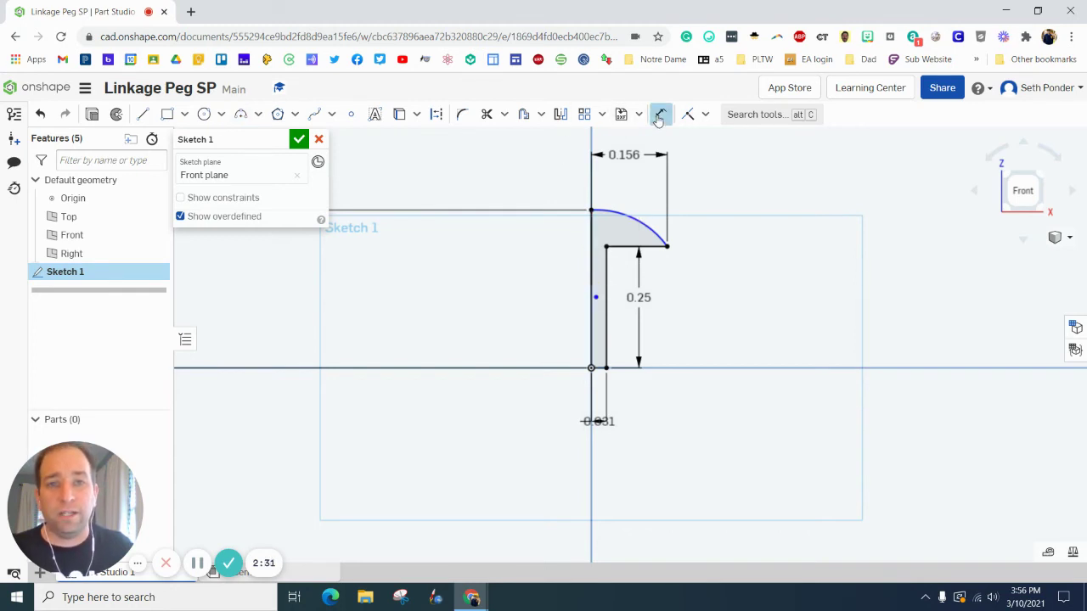
left_click(652, 231)
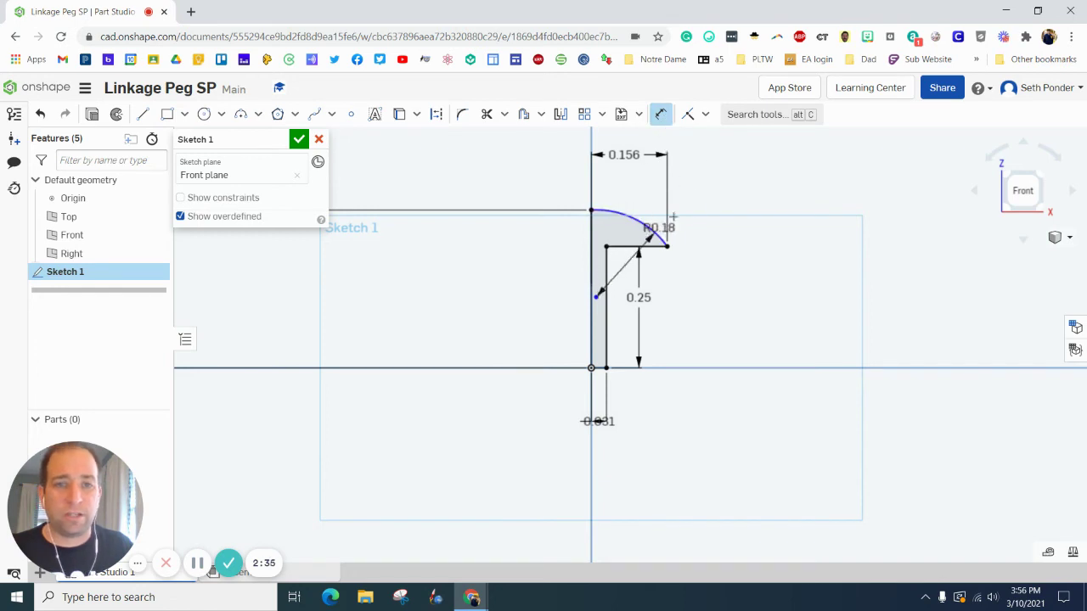
left_click(705, 201)
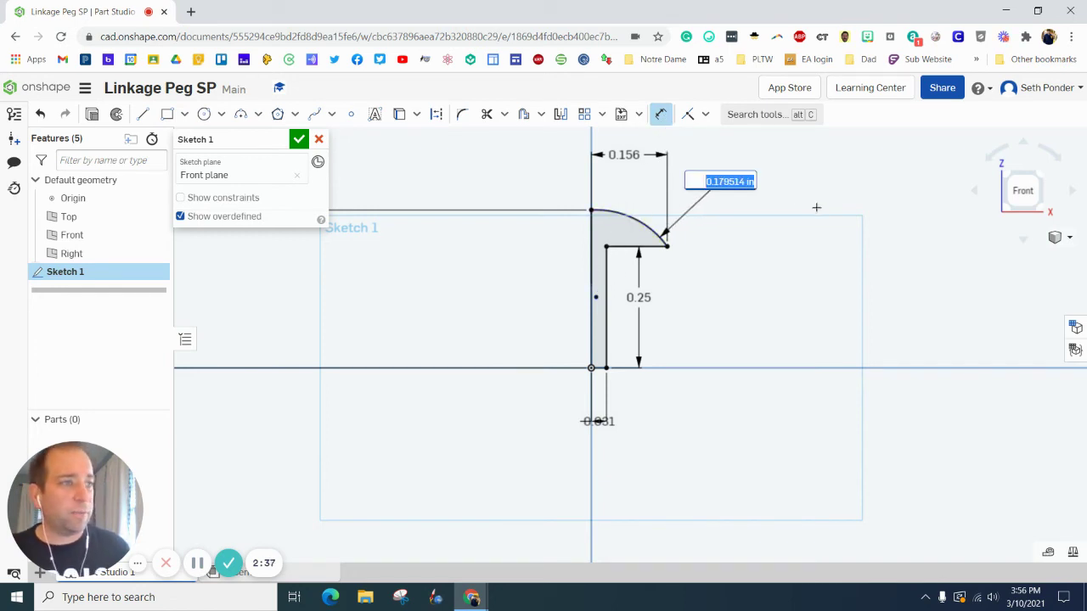
key("BackSpace")
type("1562")
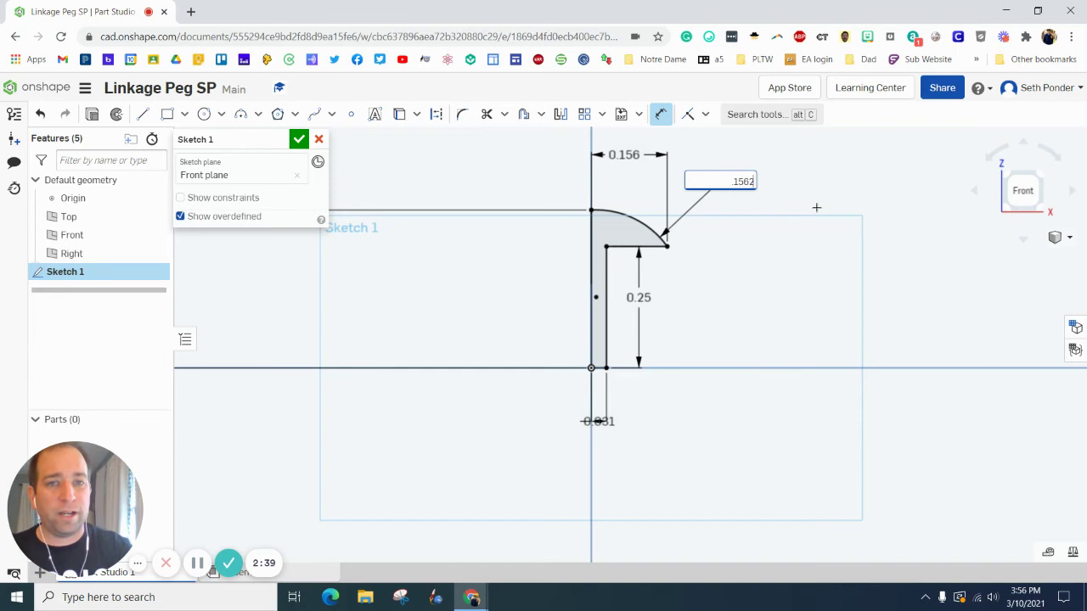
key("Return")
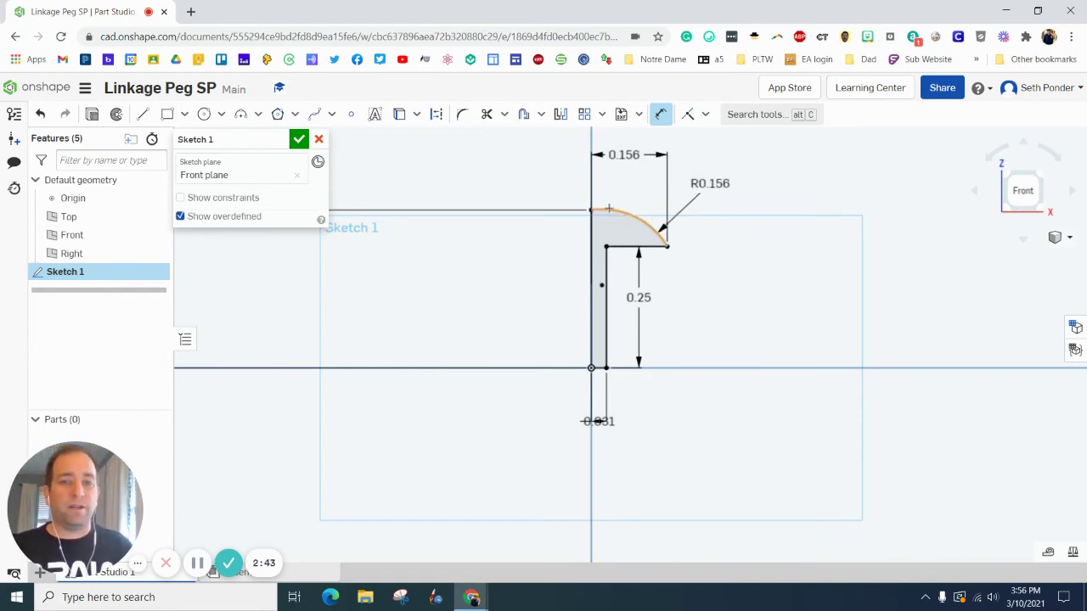
Step: Accept the sketch and revolve its region a full turn around the vertical axis edge
left_click(298, 139)
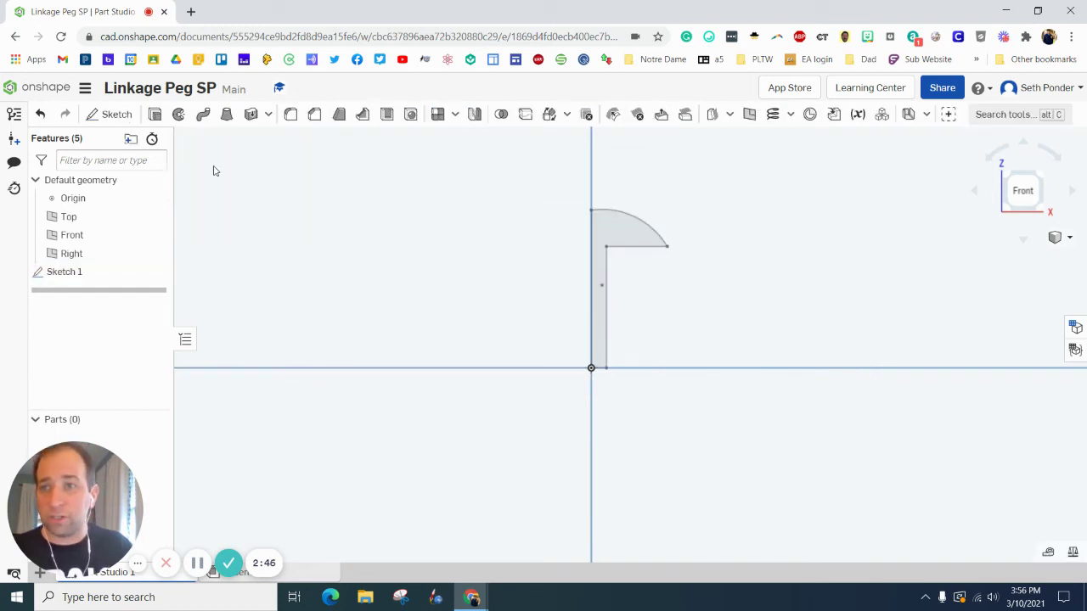
left_click(179, 114)
left_click(622, 234)
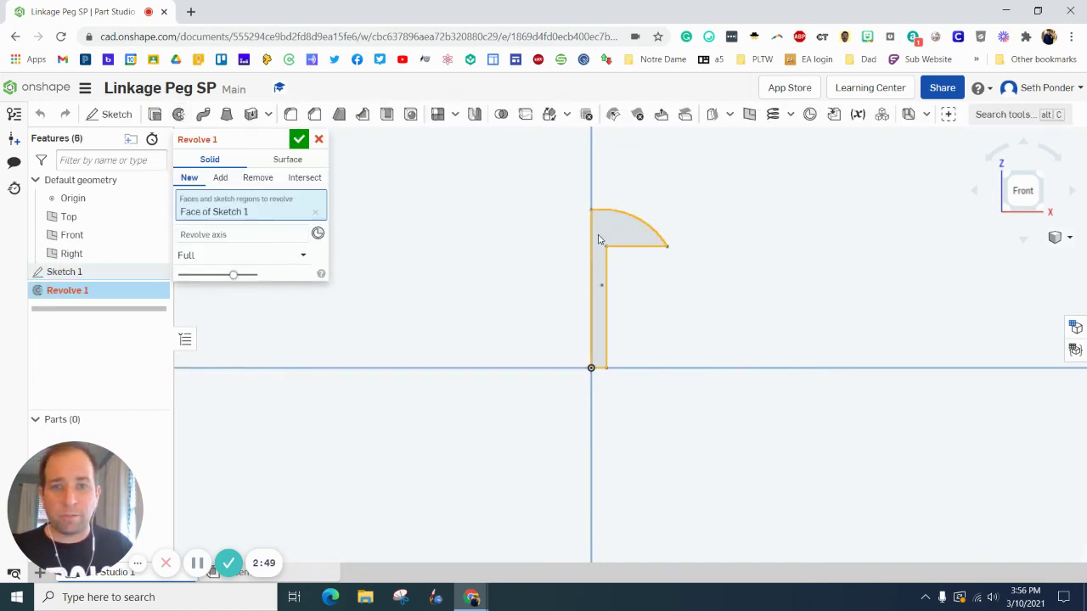
left_click(210, 236)
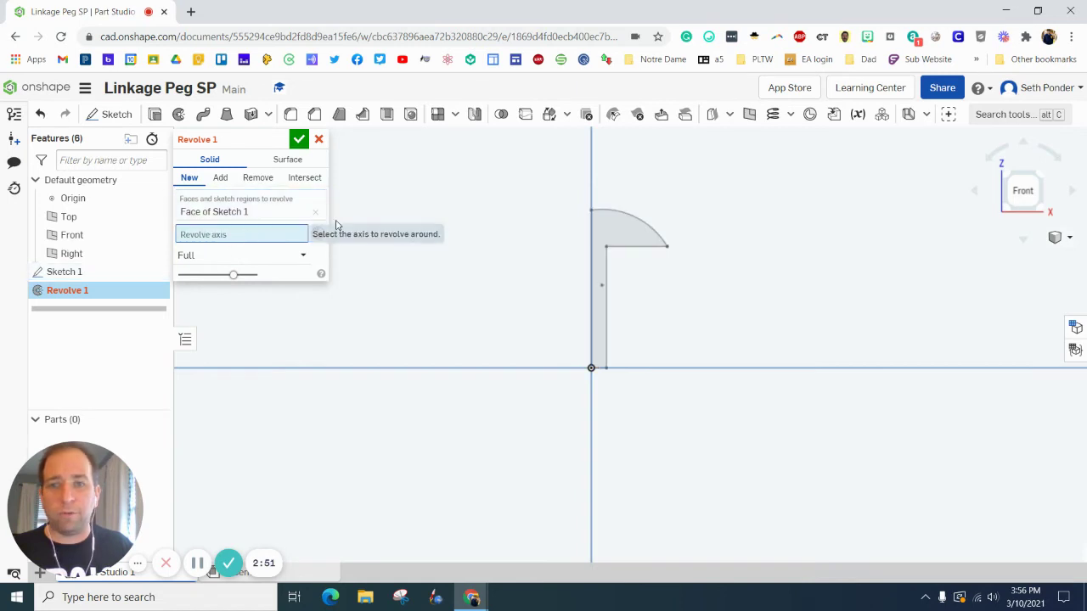
left_click(592, 230)
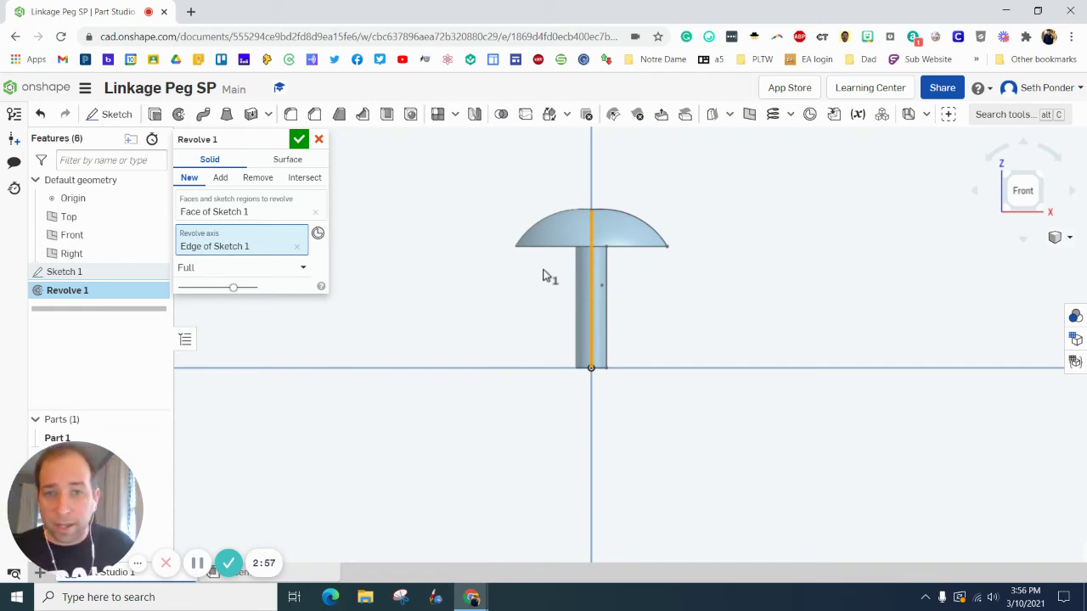
left_click(299, 140)
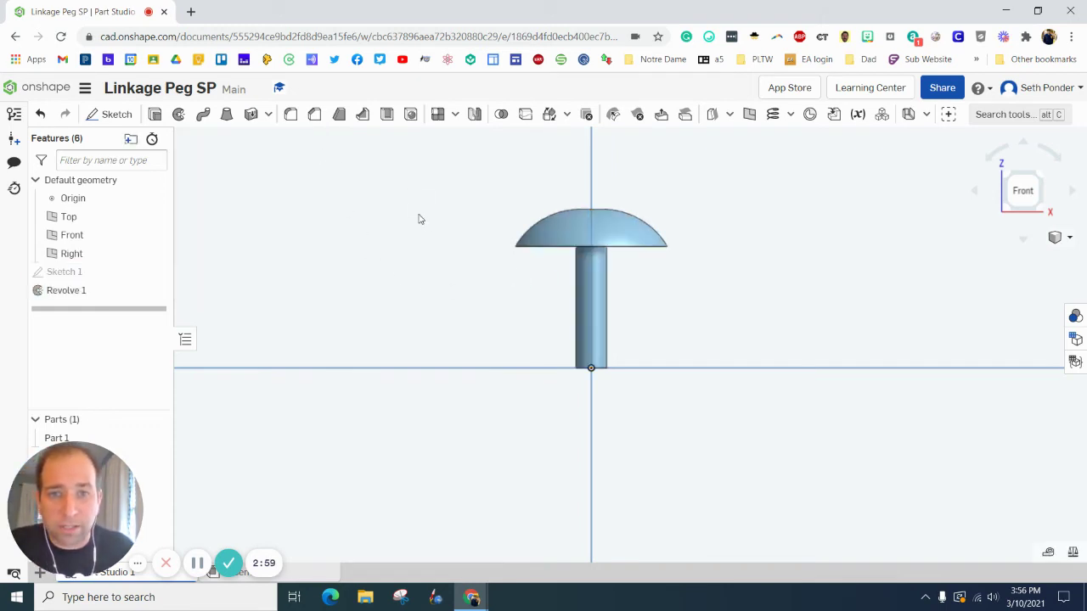
Step: Chamfer the peg's bottom face edge using distance and angle: 0.01 in, 45°
left_click(1008, 209)
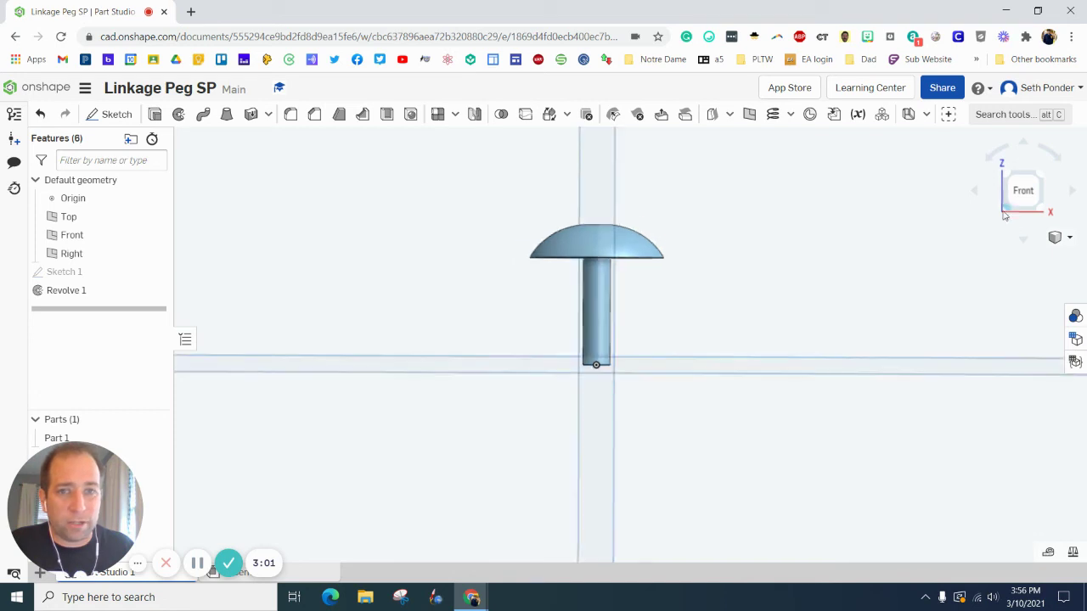
scroll(632, 357, "up", 5)
scroll(642, 345, "up", 10)
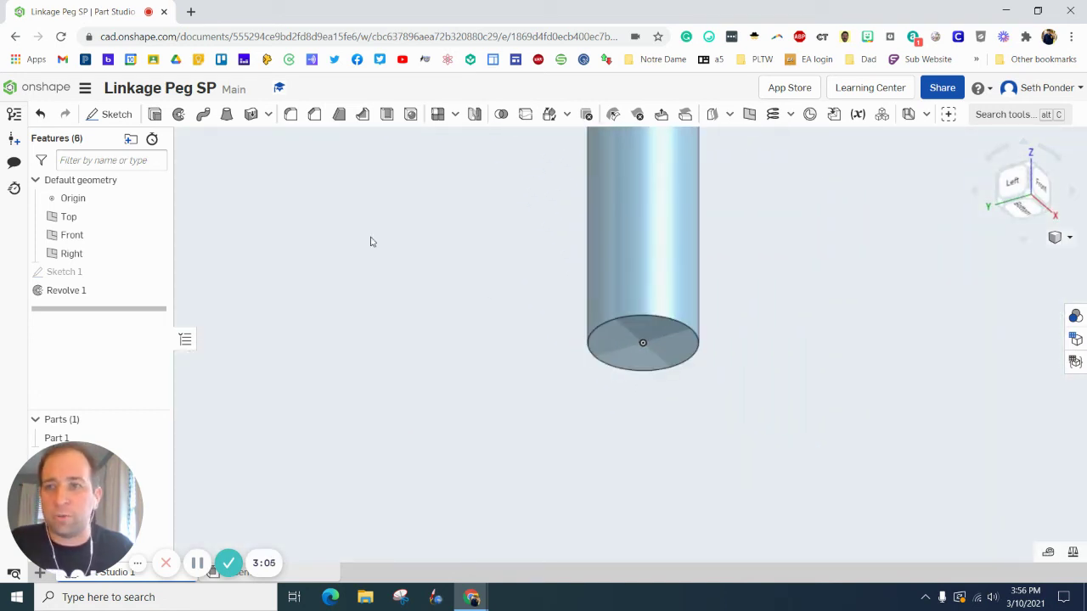
left_click(314, 116)
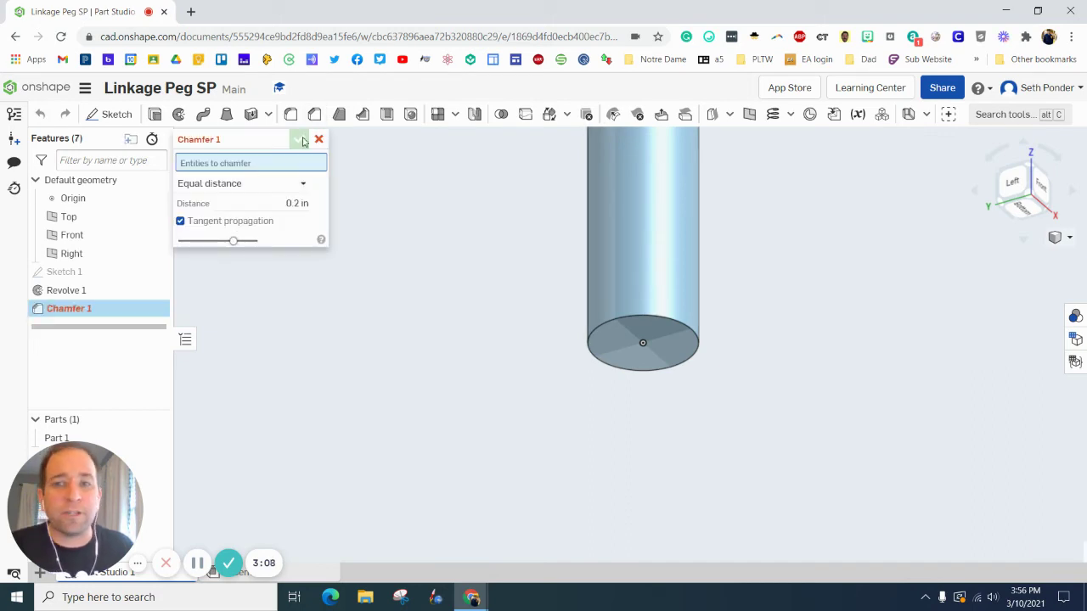
left_click(286, 184)
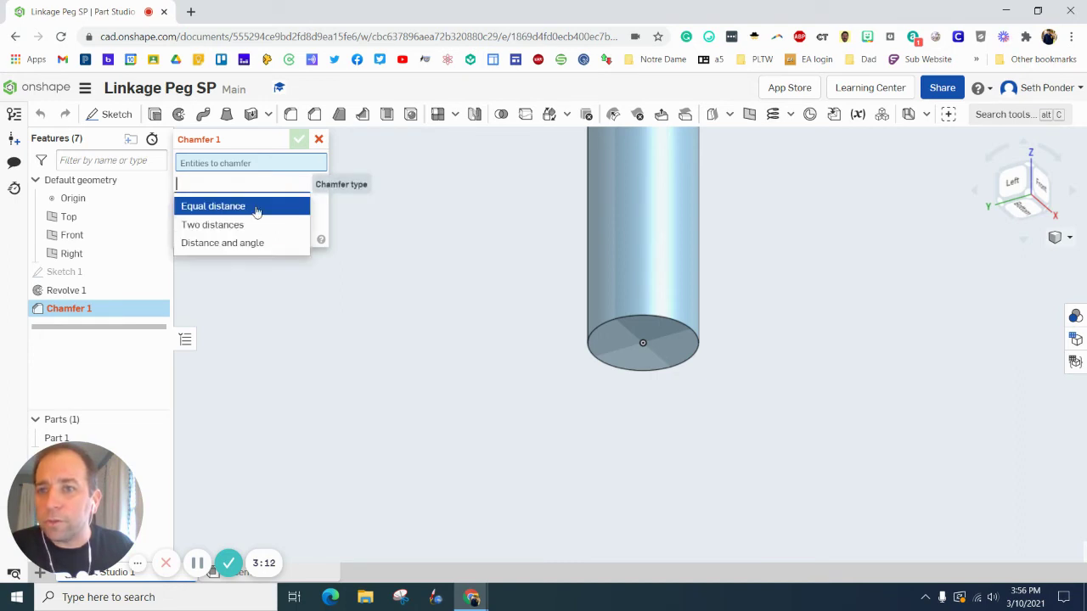
left_click(230, 244)
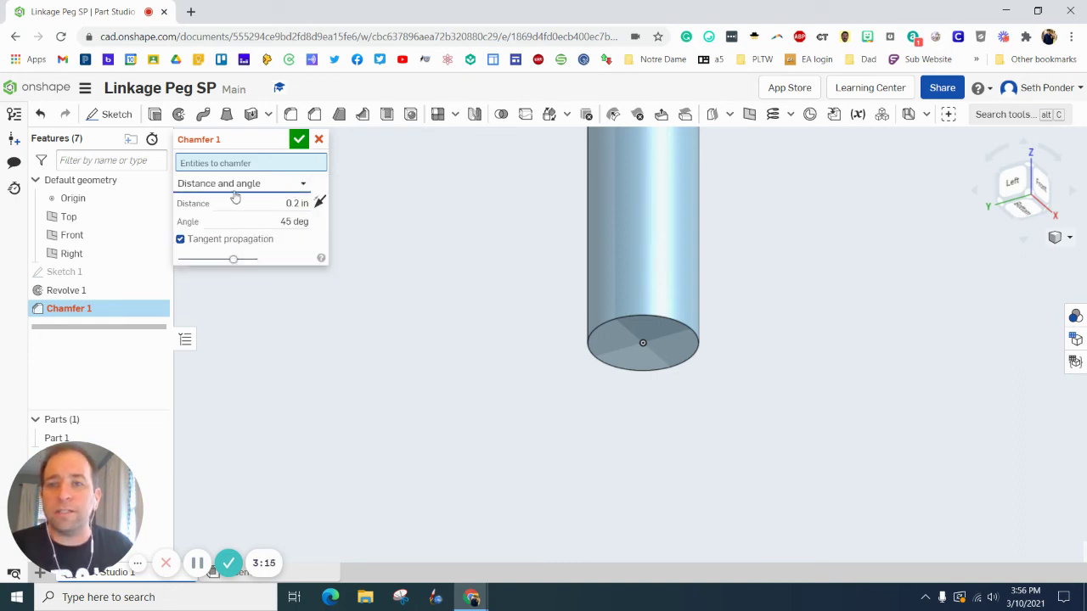
left_click(287, 205)
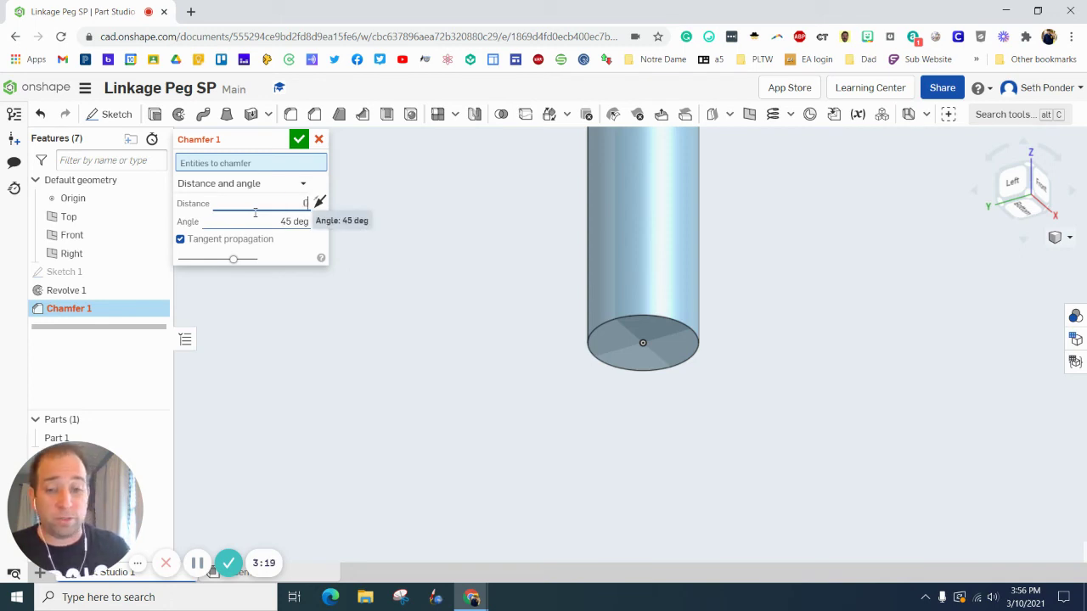
left_click(274, 222)
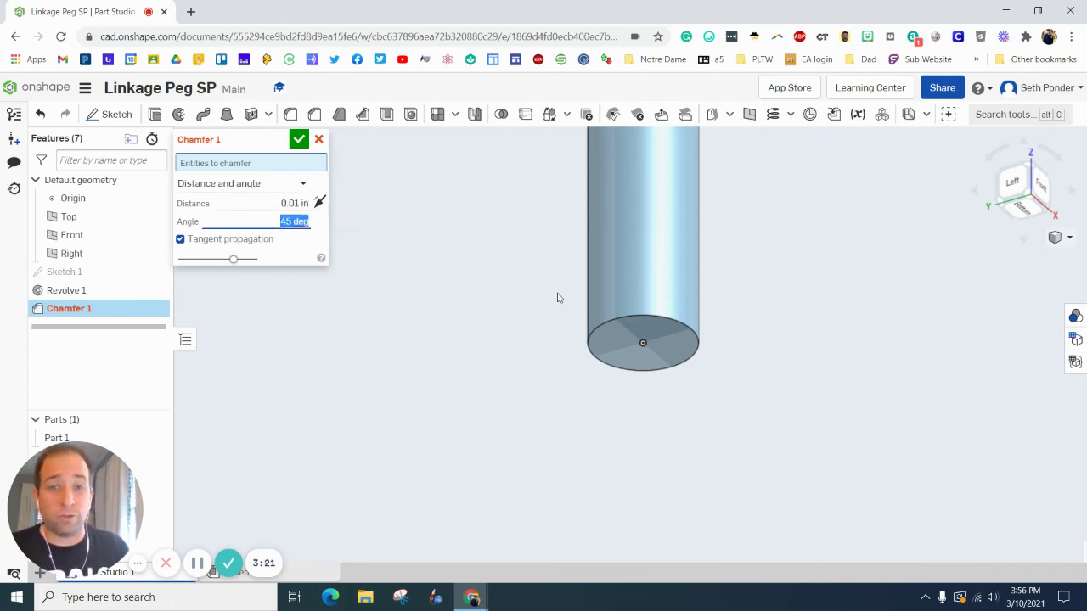
left_click(644, 322)
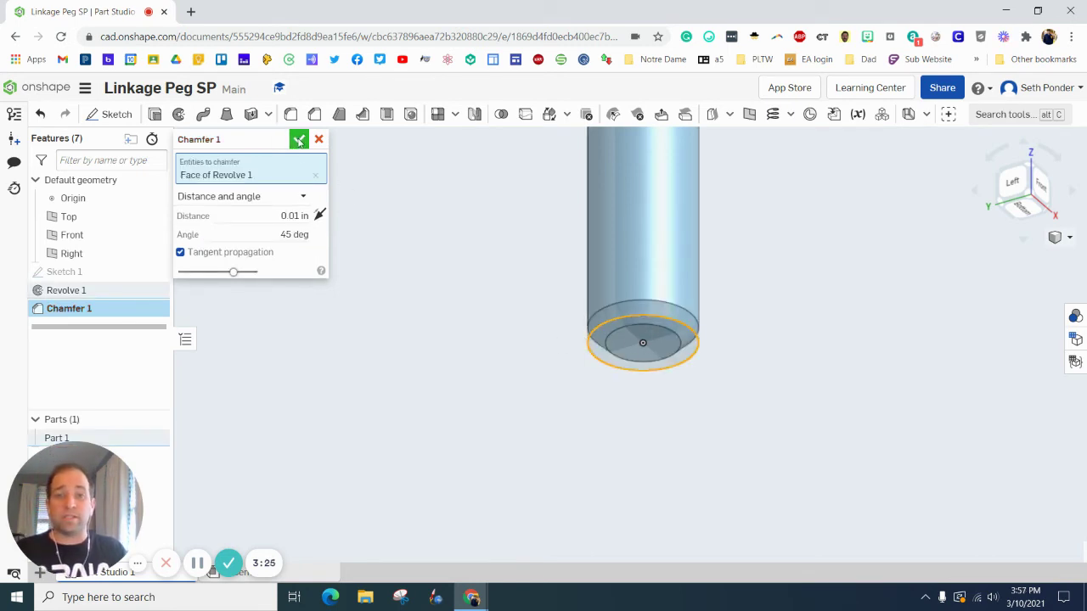
left_click(299, 138)
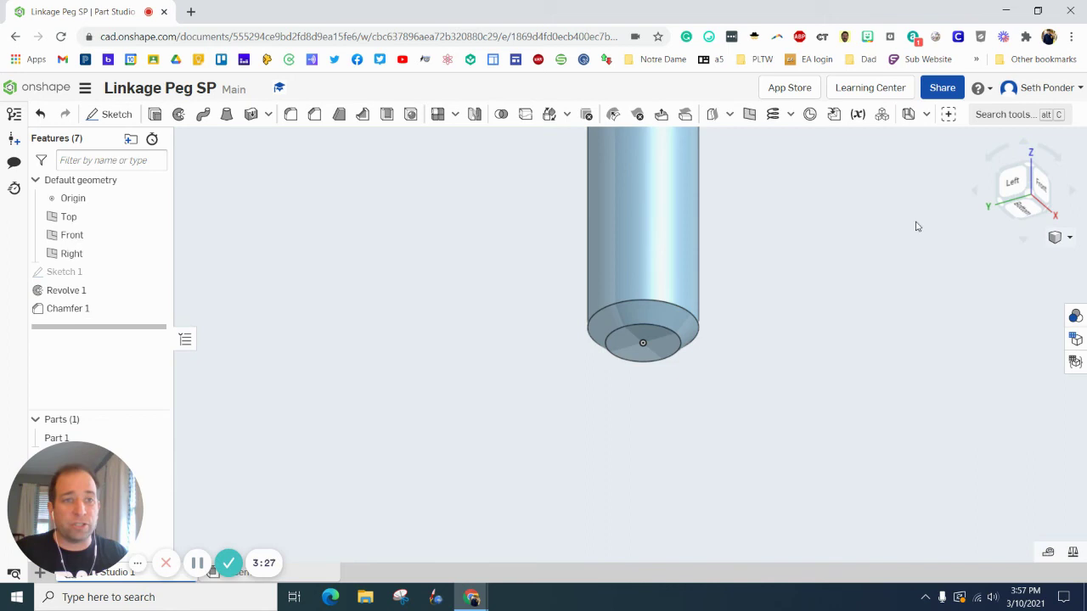
Step: Switch to an isometric view and zoom in so the peg fills the workspace
left_click(1032, 171)
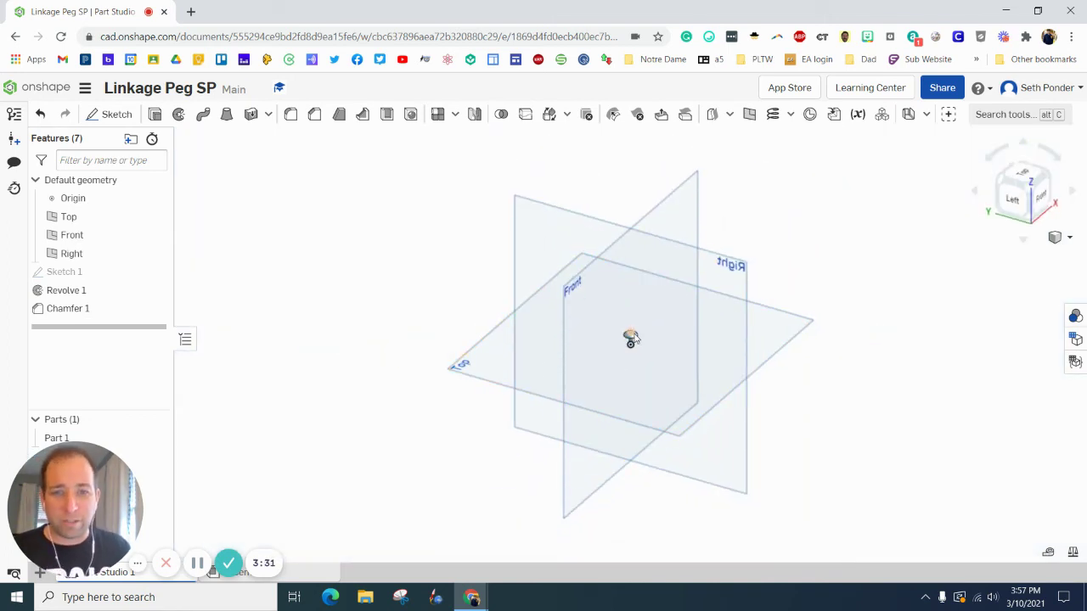
scroll(620, 340, "up", 5)
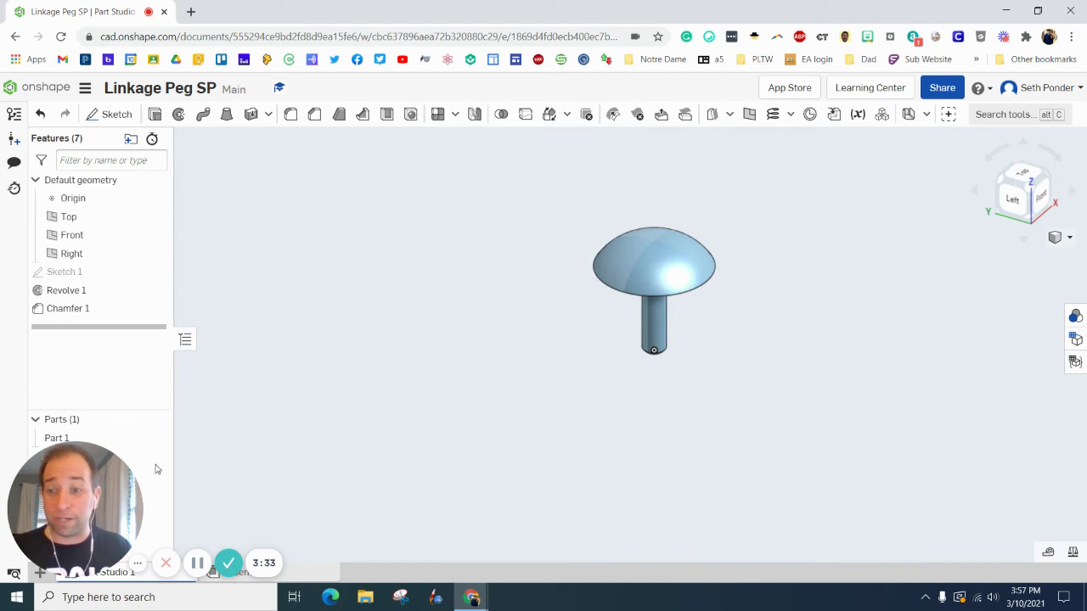
left_click_drag(111, 487, 283, 457)
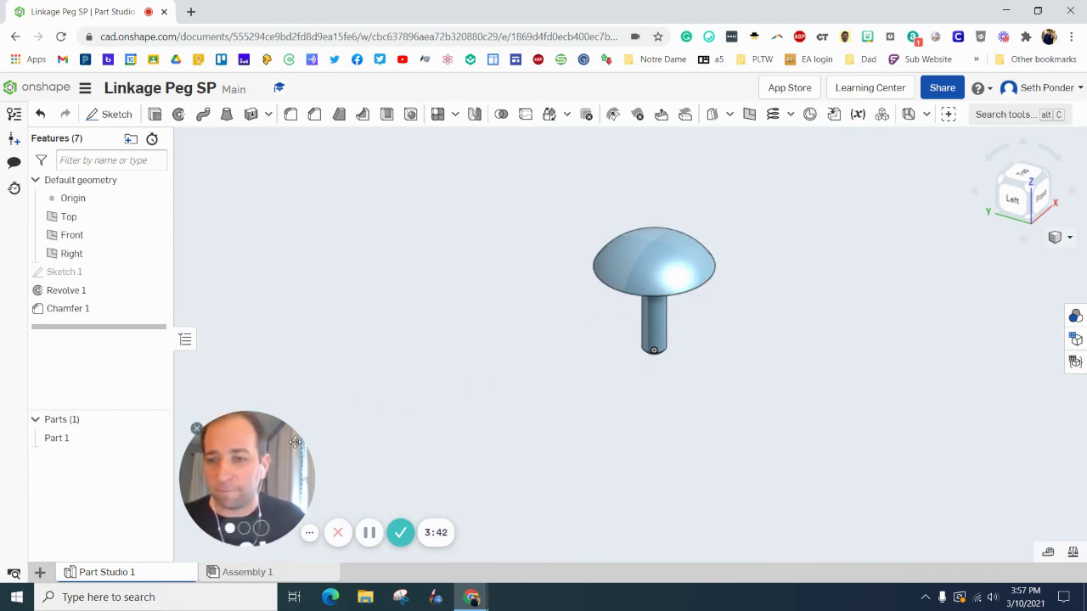
Step: Assign ABS from the Onshape Material Library to Part 1
right_click(59, 439)
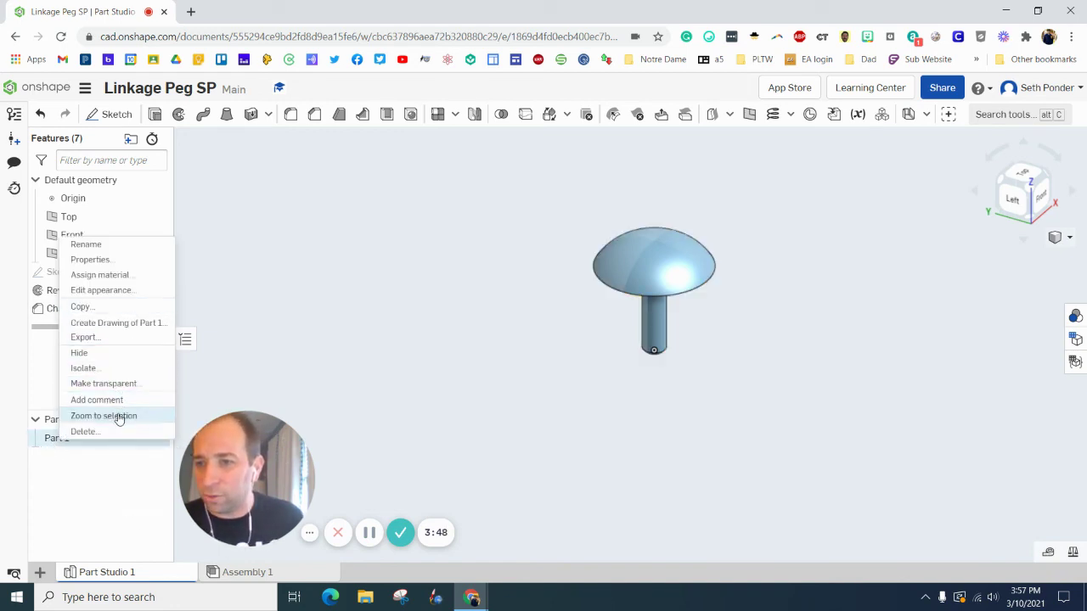
left_click(123, 280)
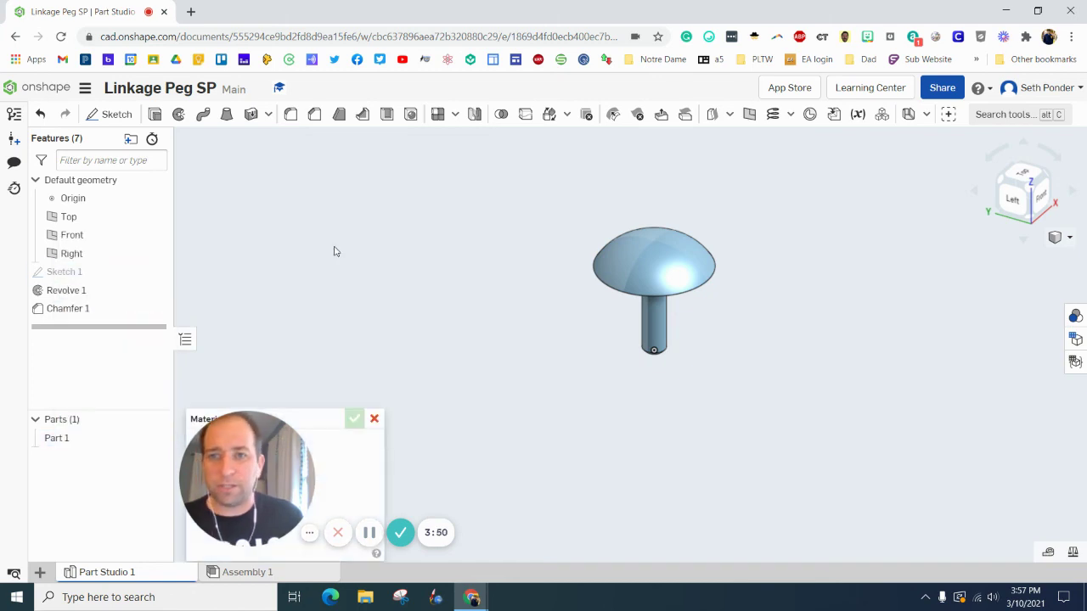
left_click_drag(329, 417, 357, 160)
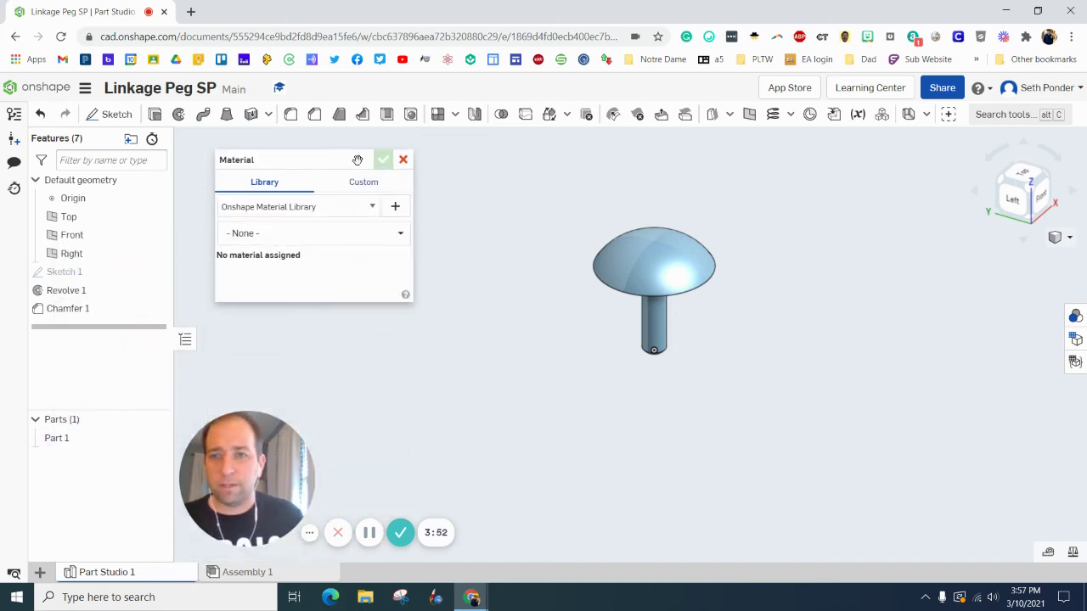
left_click(294, 236)
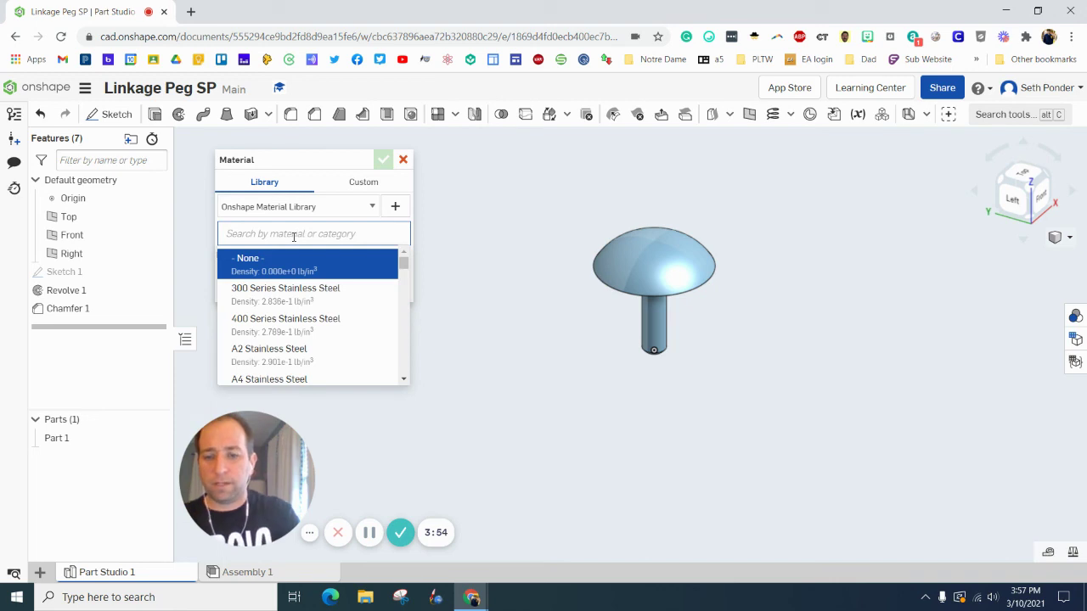
type("ABS")
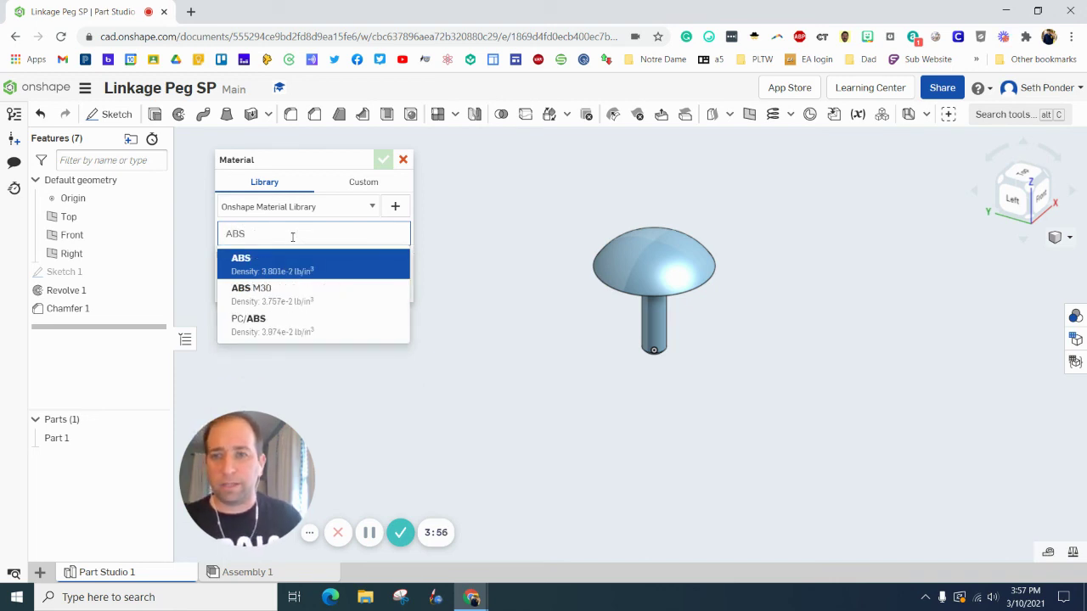
left_click(257, 259)
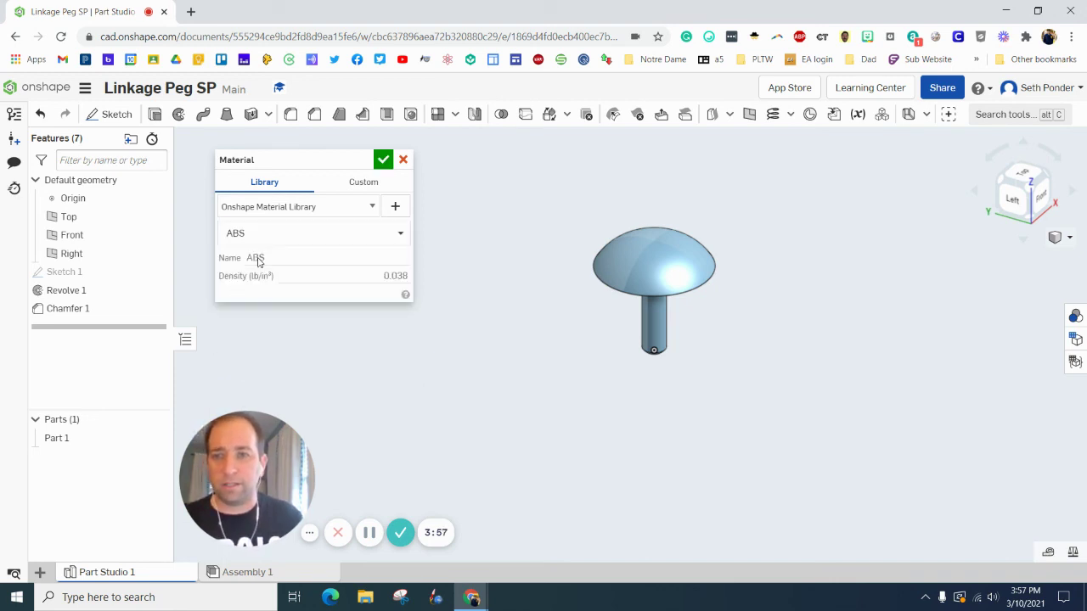
left_click(383, 160)
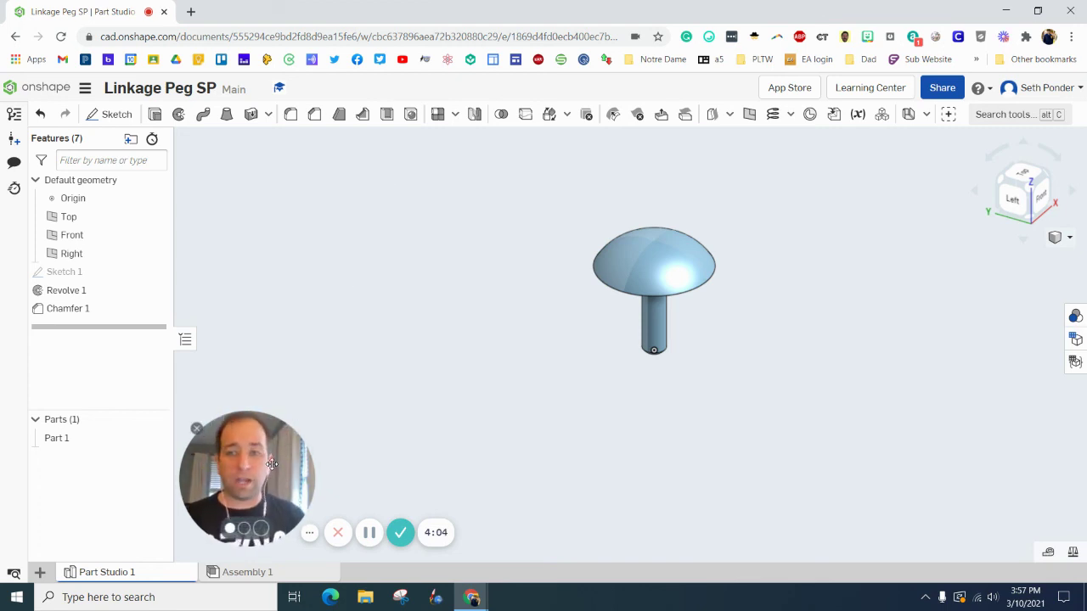
Step: Set Part 1's appearance to the gold palette swatch
left_click_drag(494, 173, 917, 470)
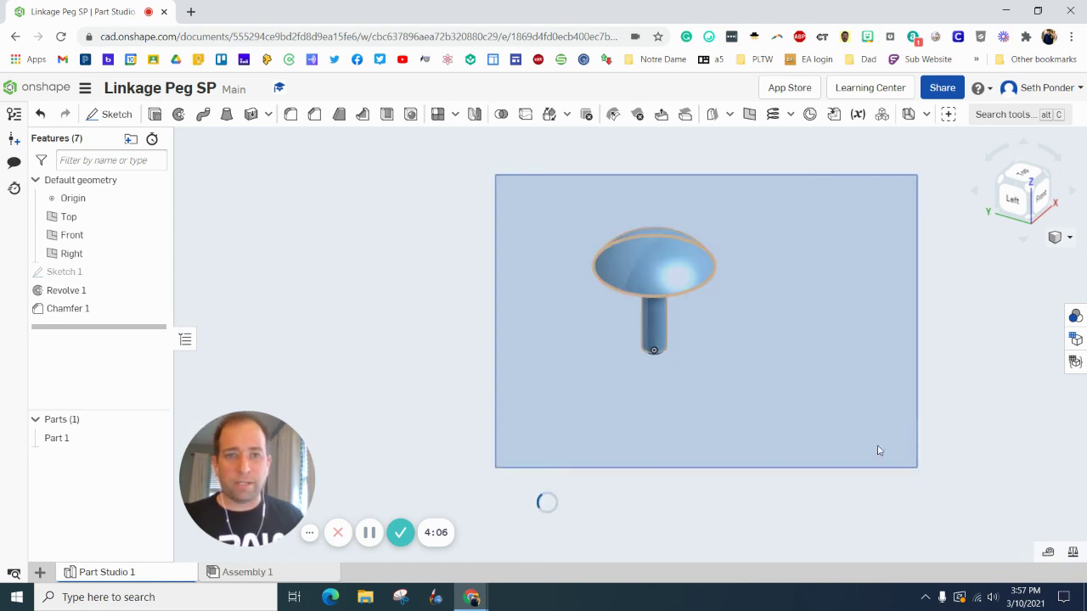
right_click(695, 273)
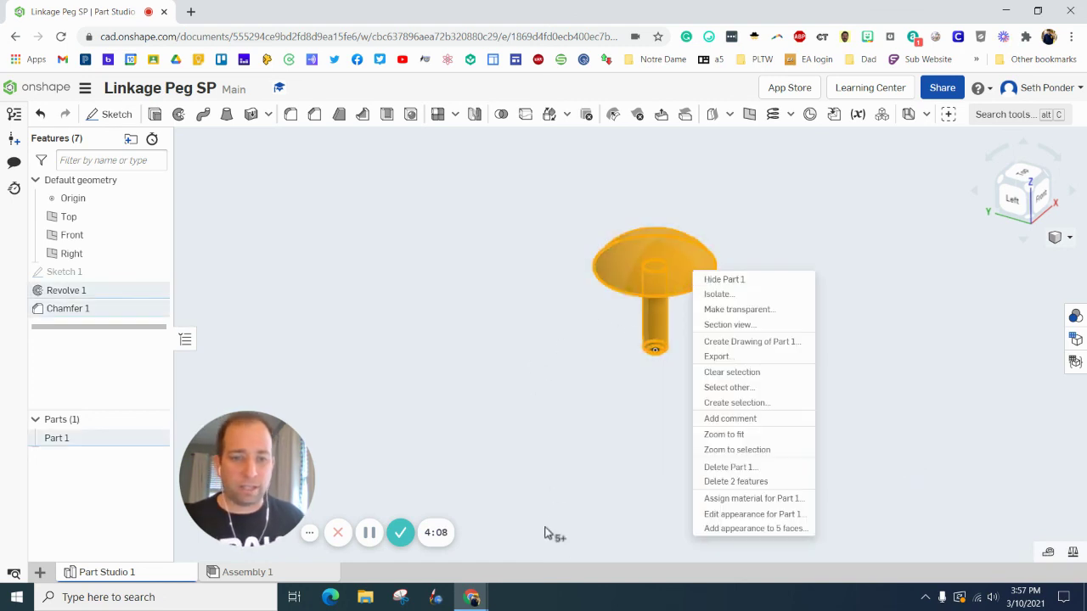
left_click(737, 515)
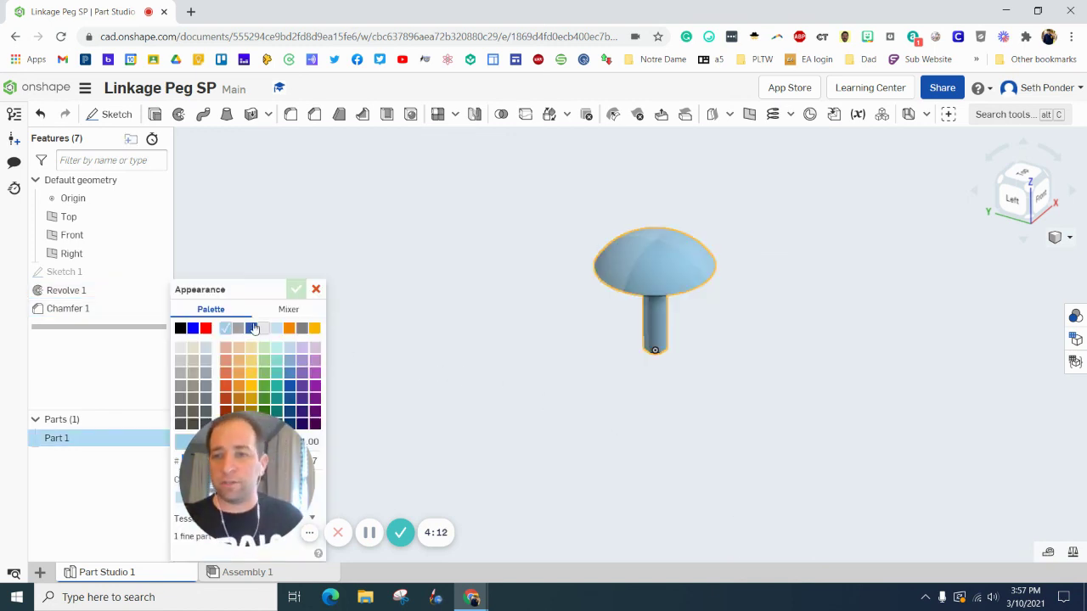
left_click(180, 328)
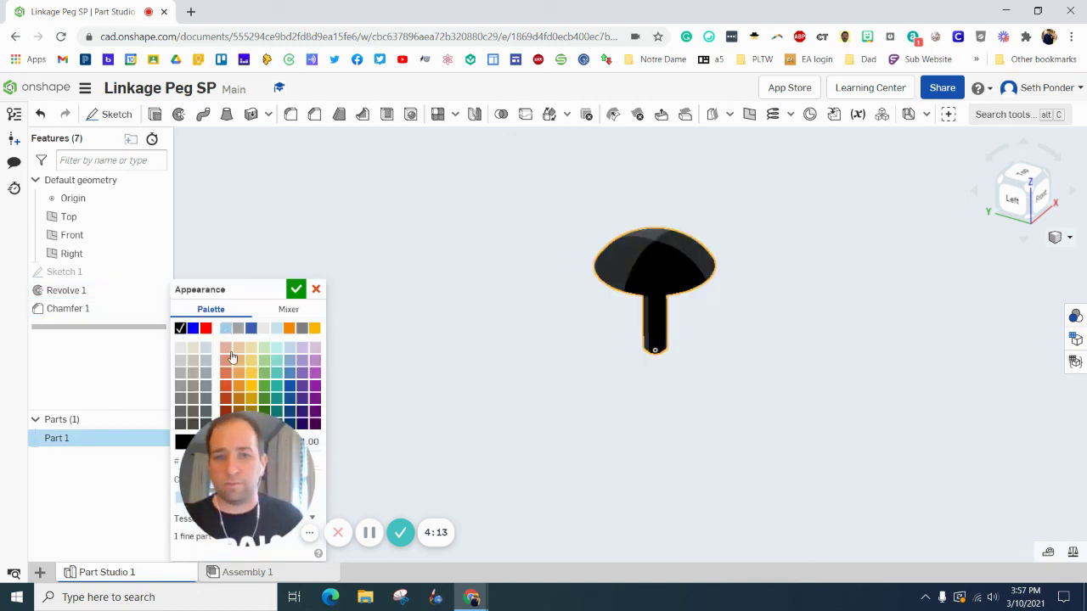
left_click(314, 329)
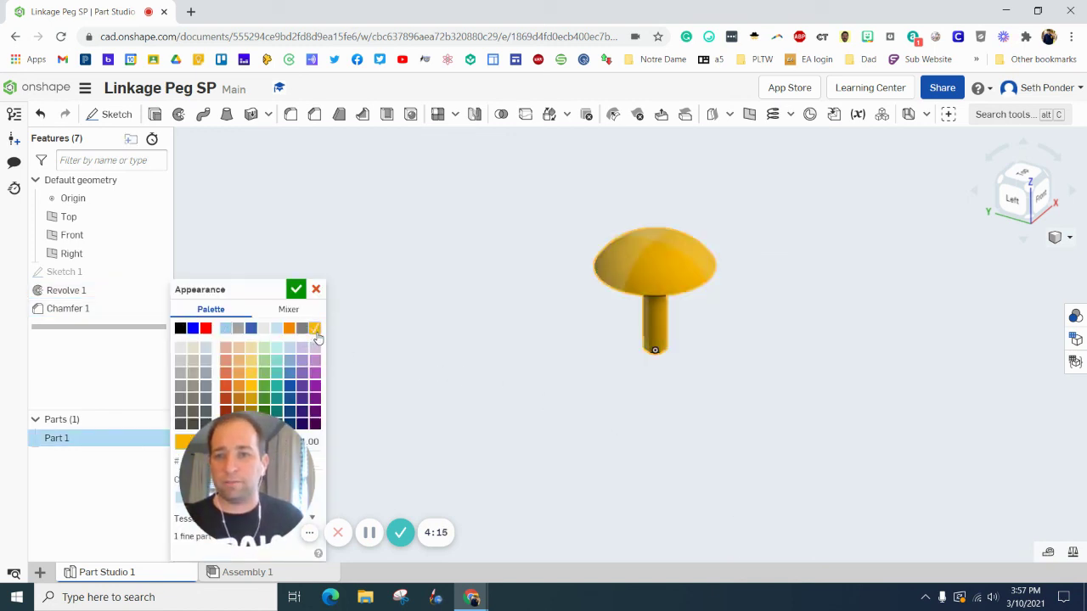
left_click(295, 292)
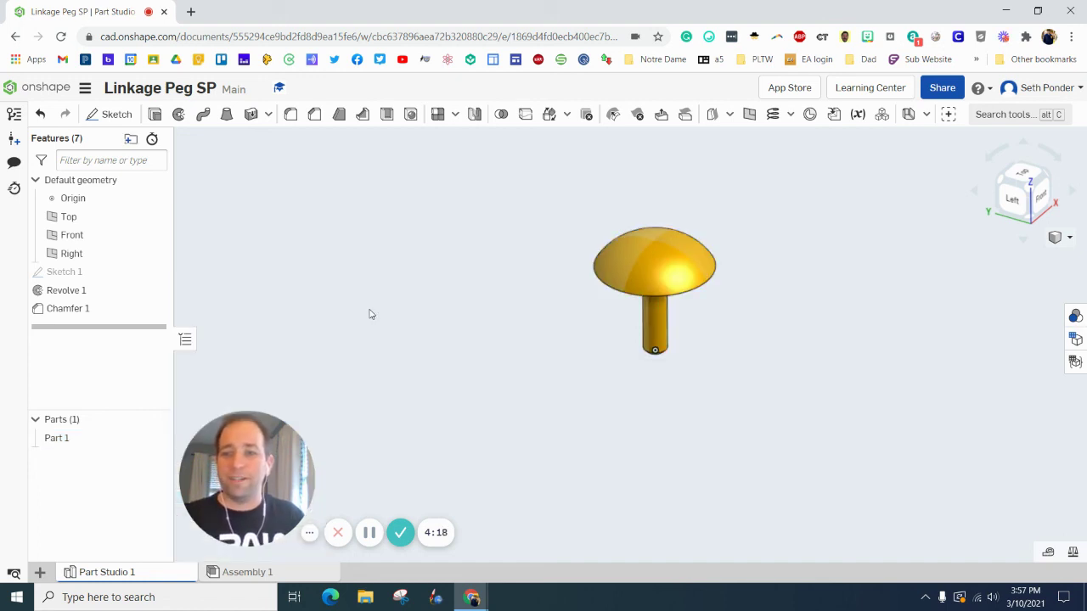